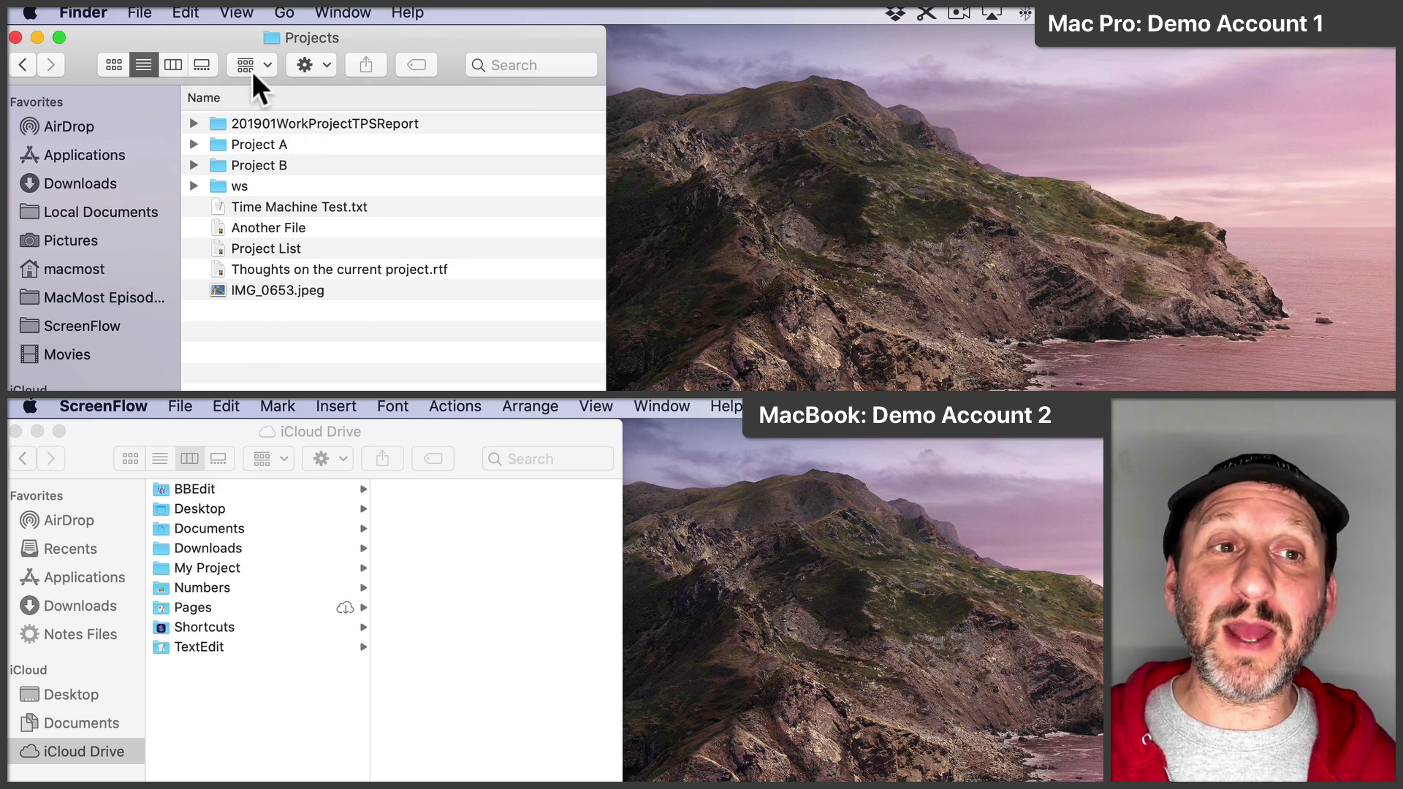
Step: Add a new folder named 'Project X' inside the iCloud Drive Projects folder
left_click(308, 38, "super")
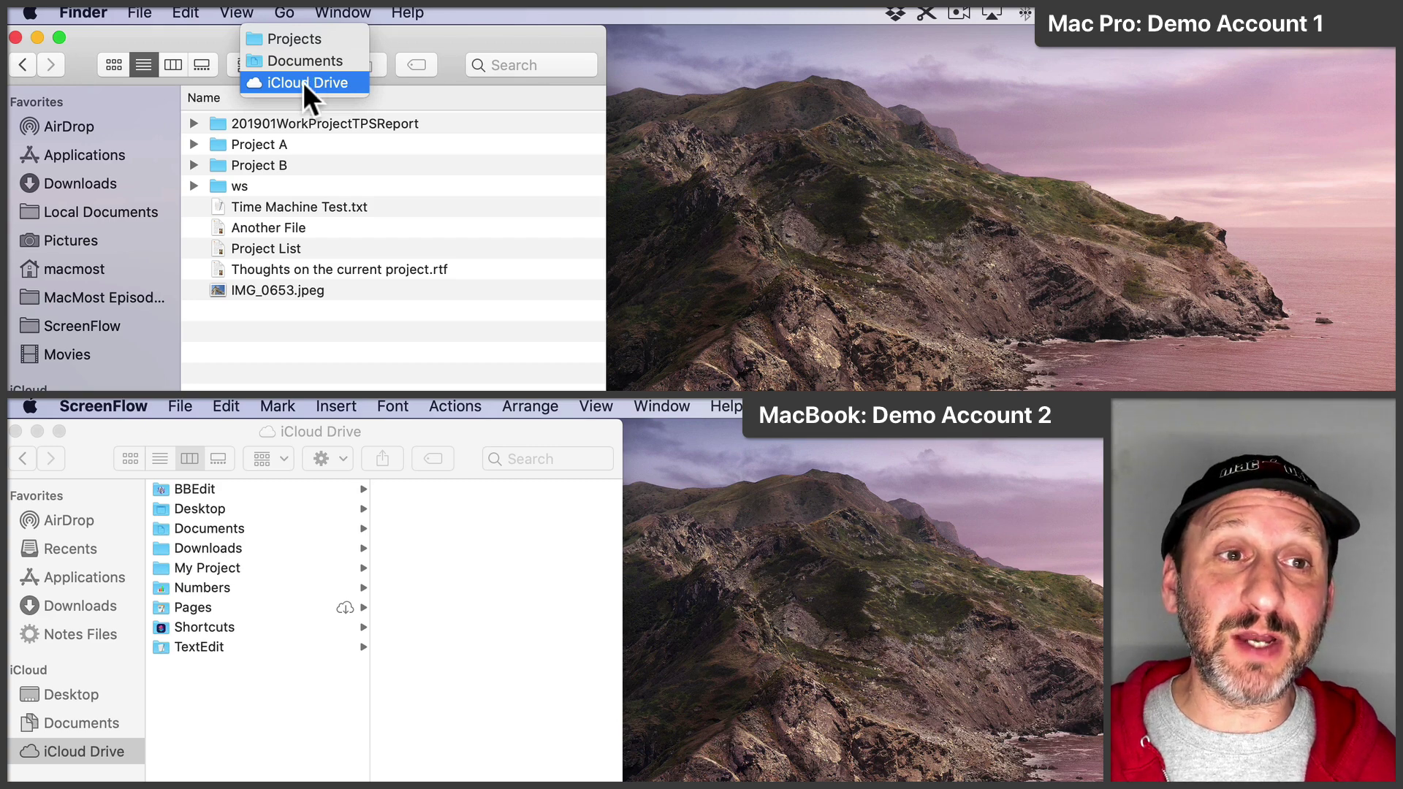
left_click(242, 176)
left_click(150, 7)
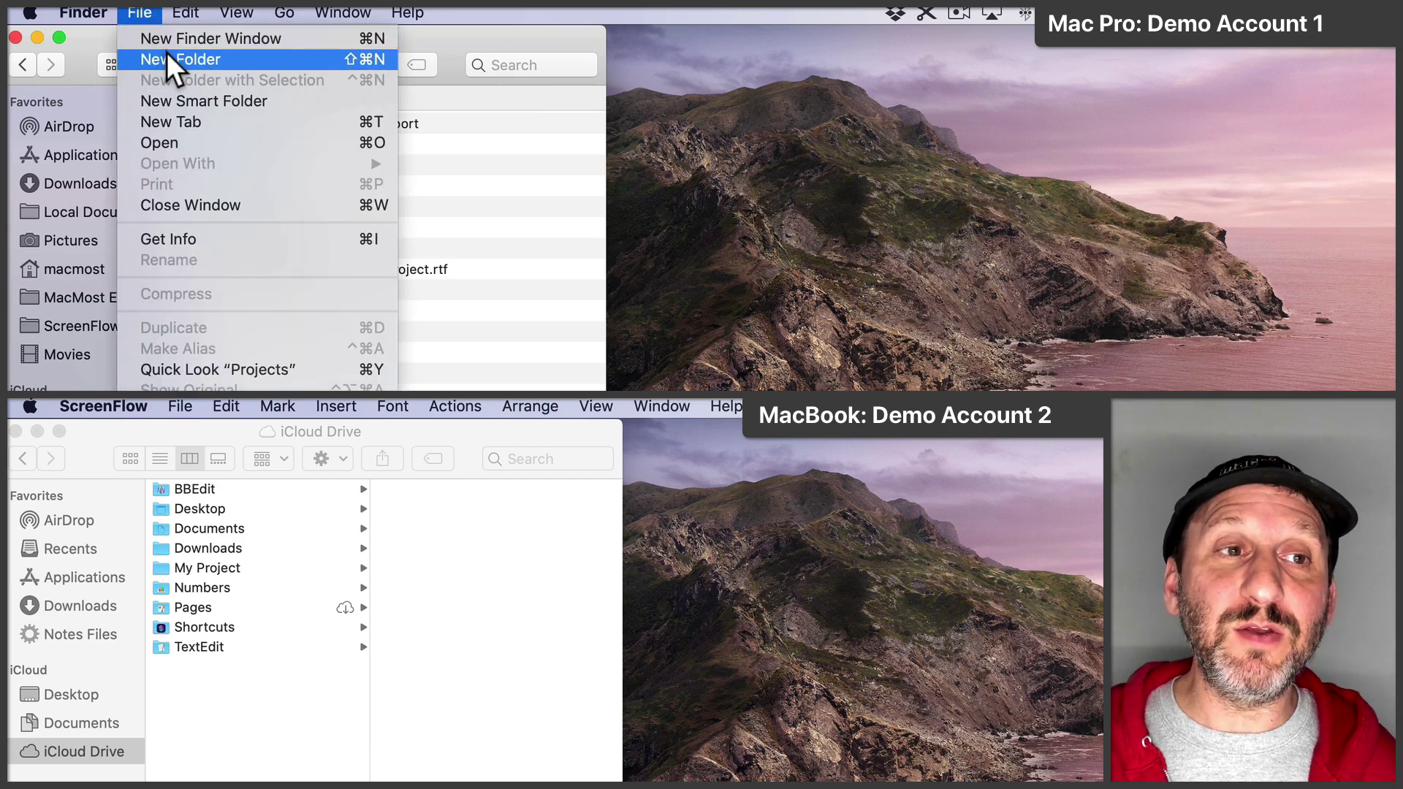
left_click(167, 52)
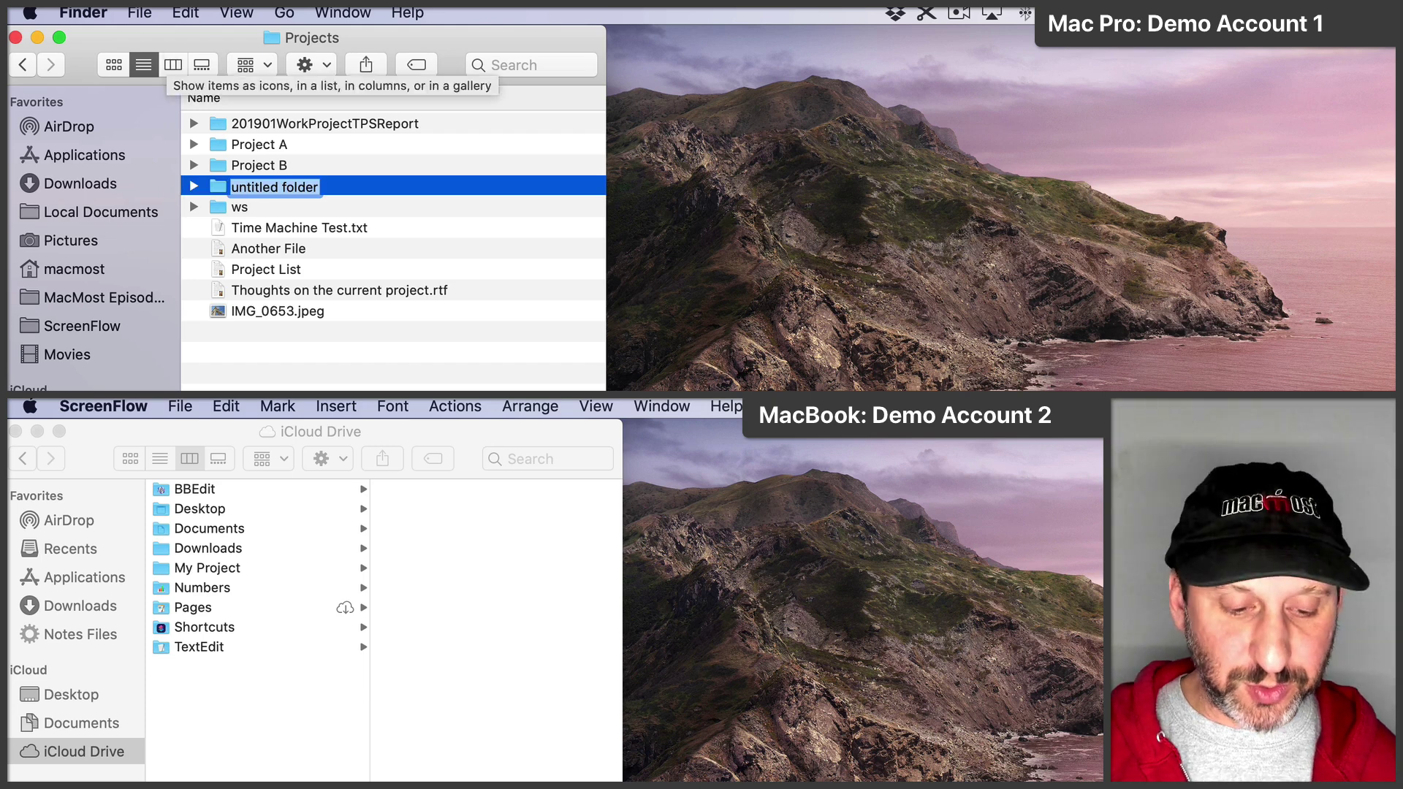
type("Project X")
key("Return")
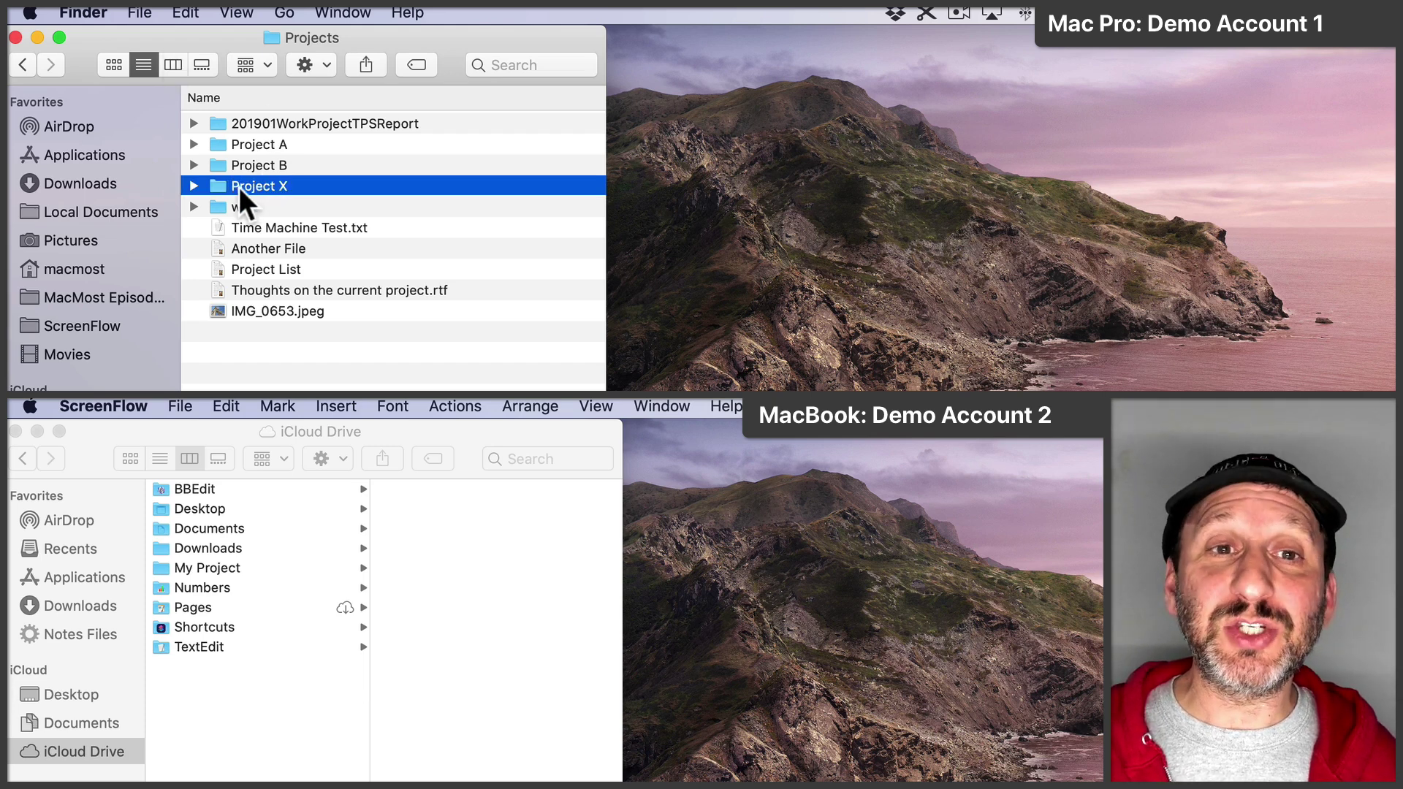
Step: Set up an edit-permission invitation to Project X, sent via Messages
left_click(366, 63)
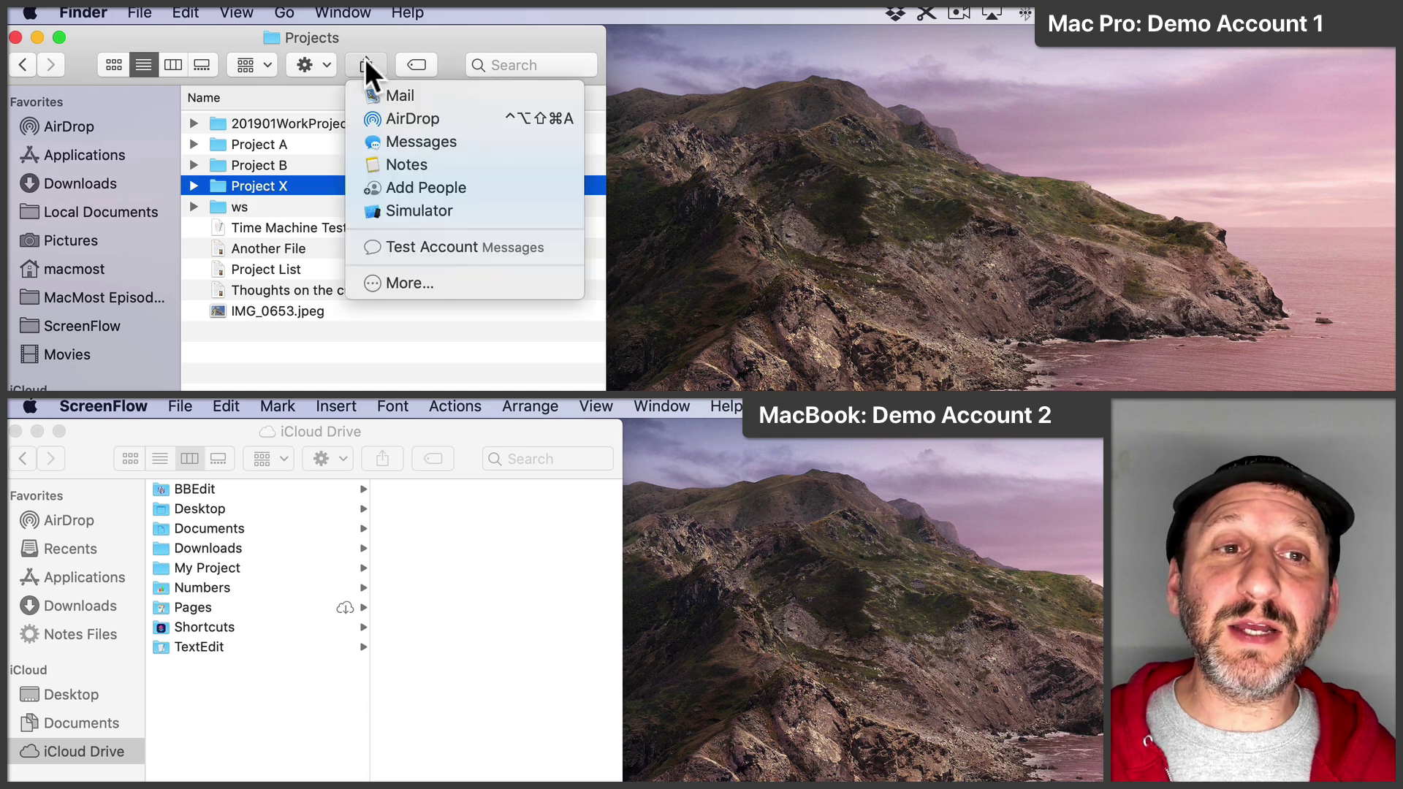
left_click(418, 187)
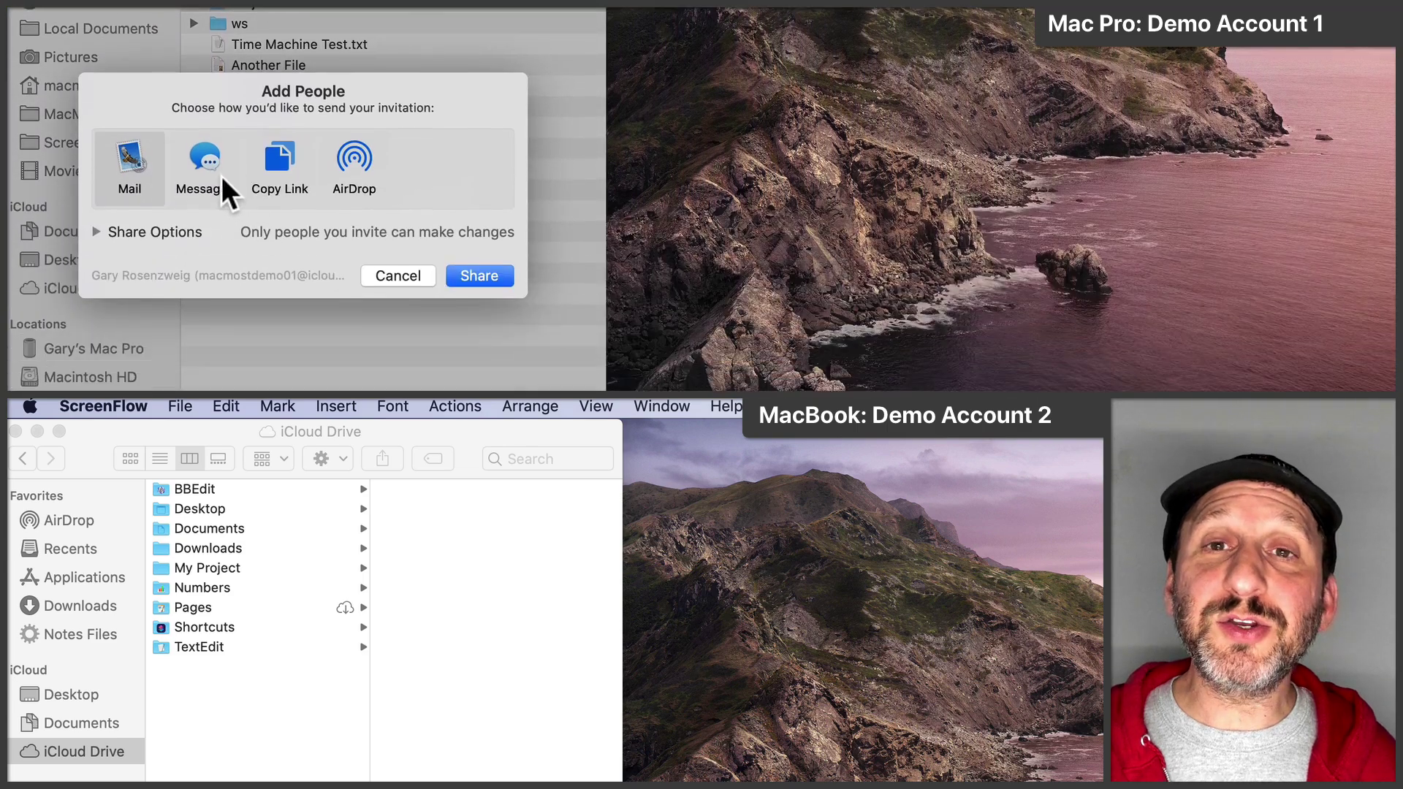
left_click(96, 217)
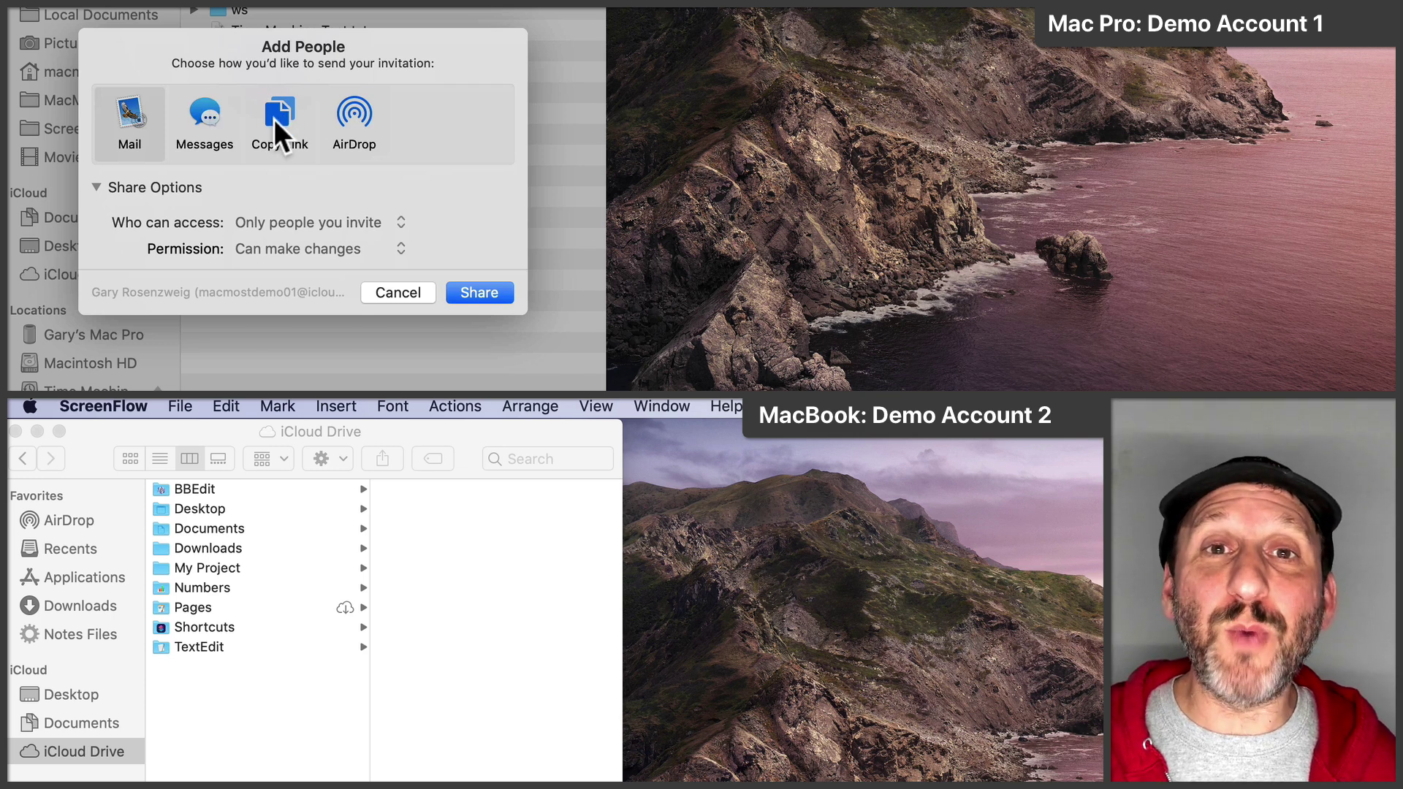
left_click(201, 111)
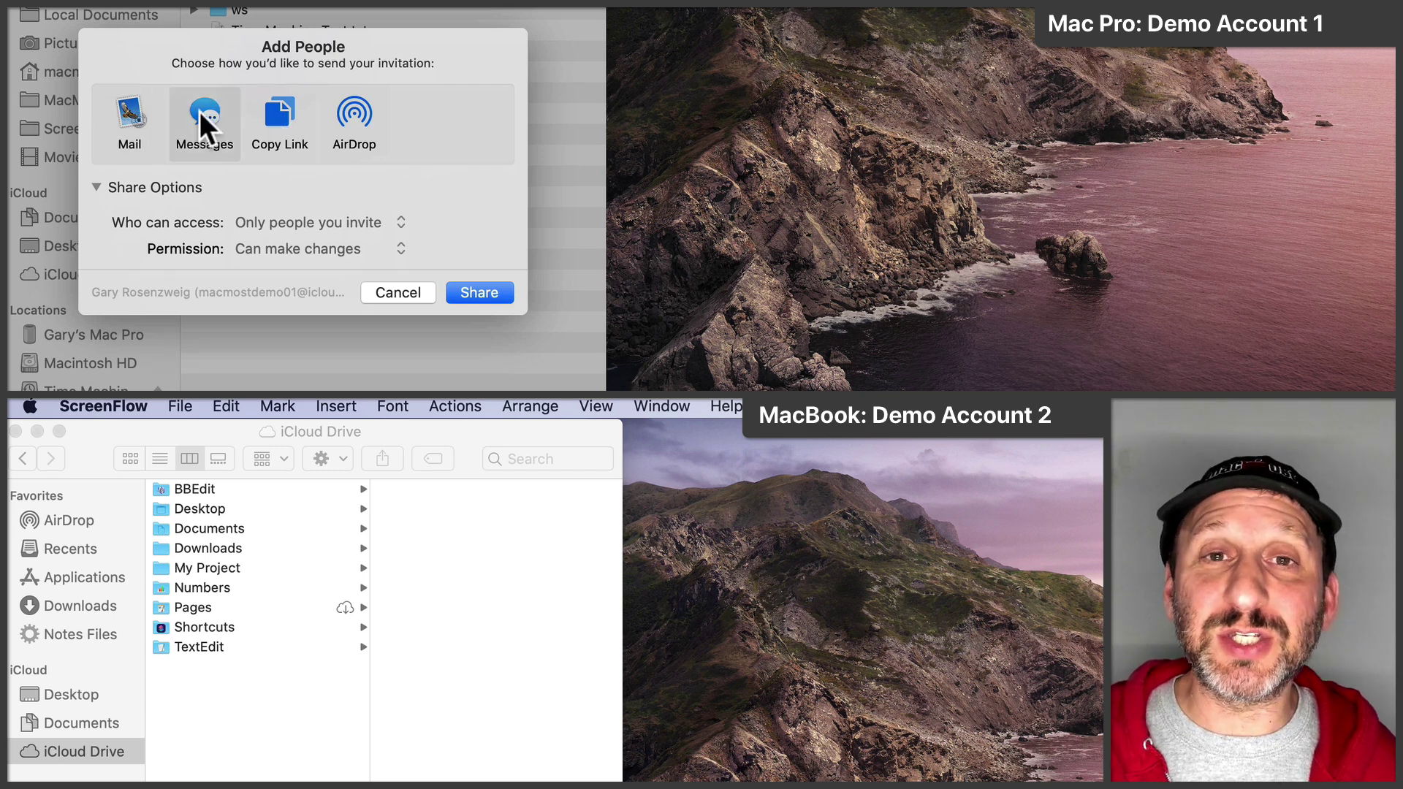
left_click(482, 292)
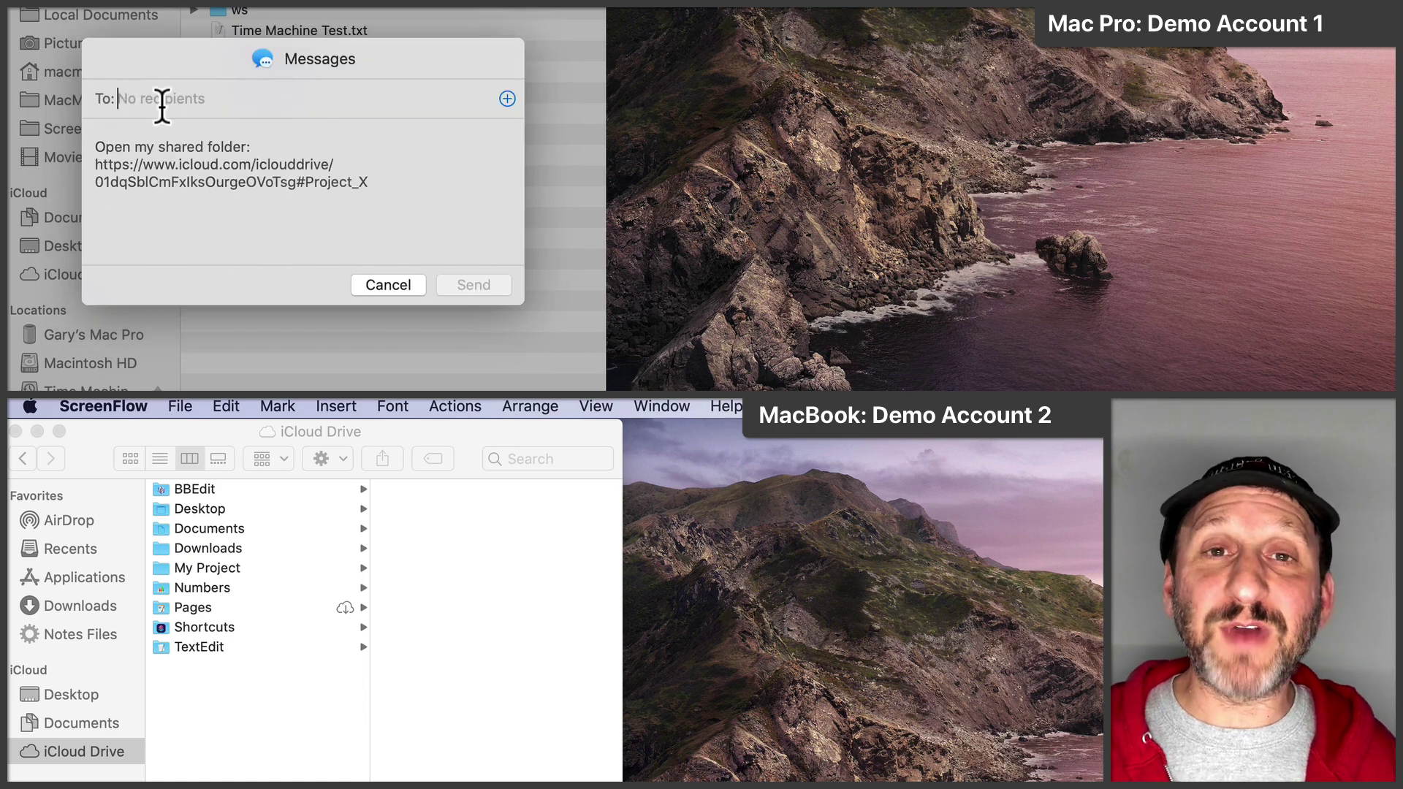
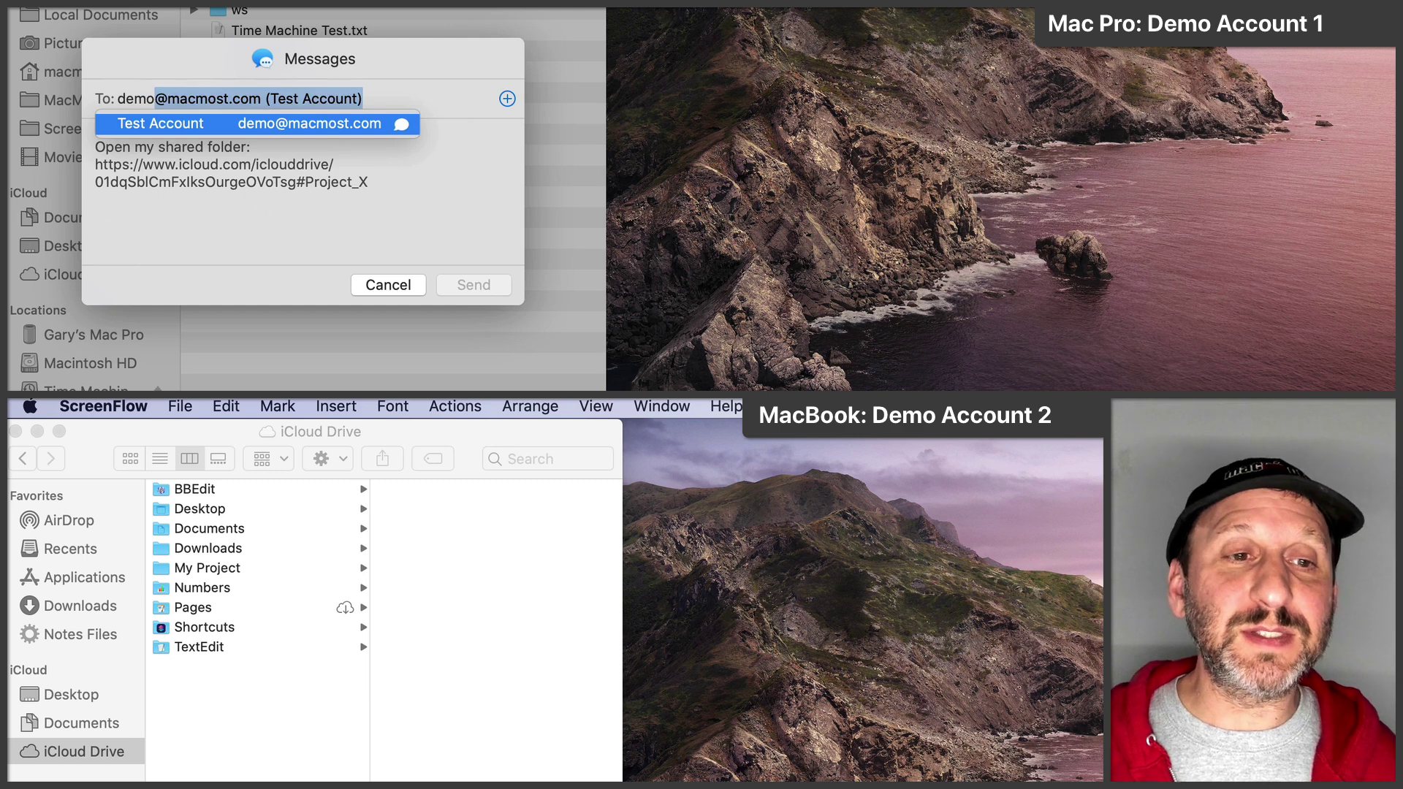
Step: Address the invitation to the second account and send it
key("Return")
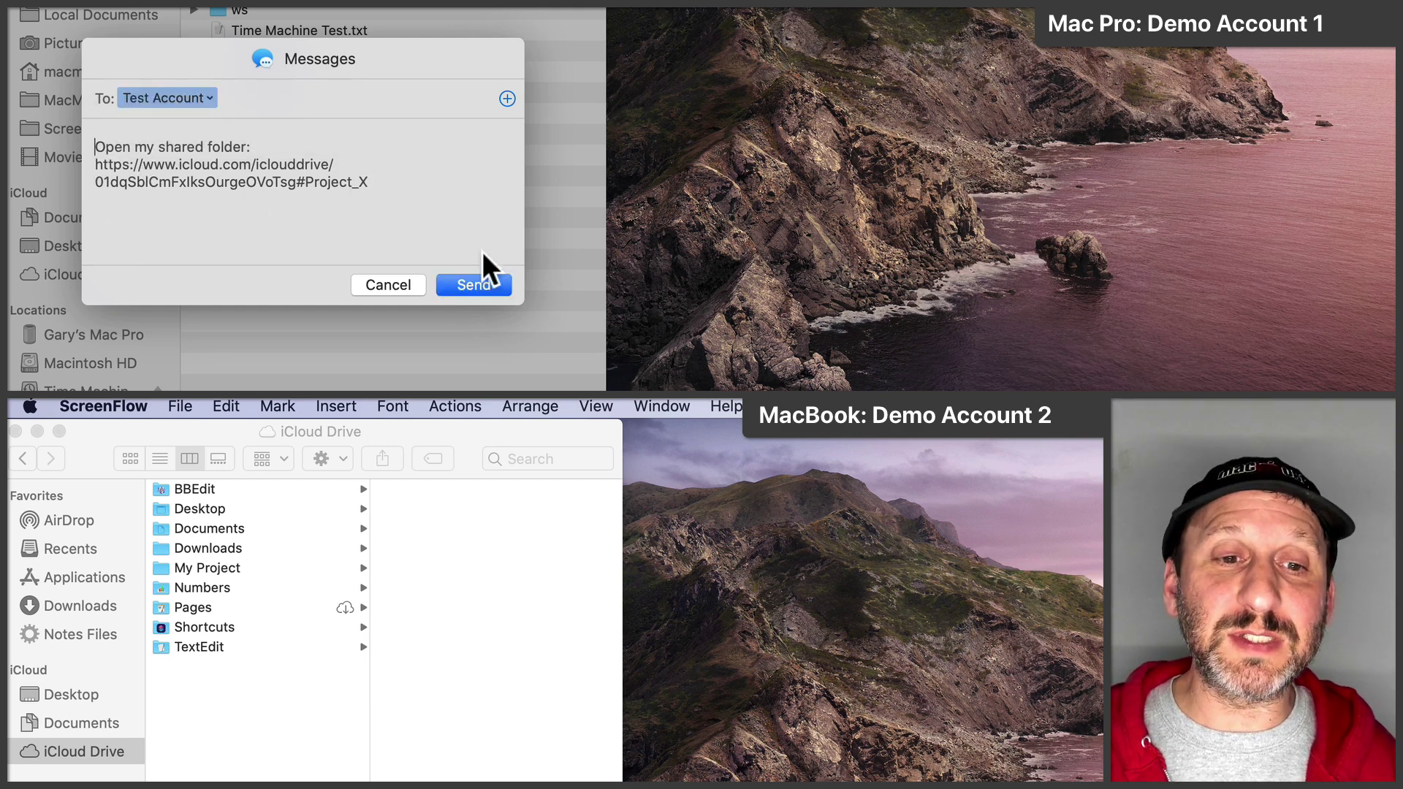
left_click(471, 285)
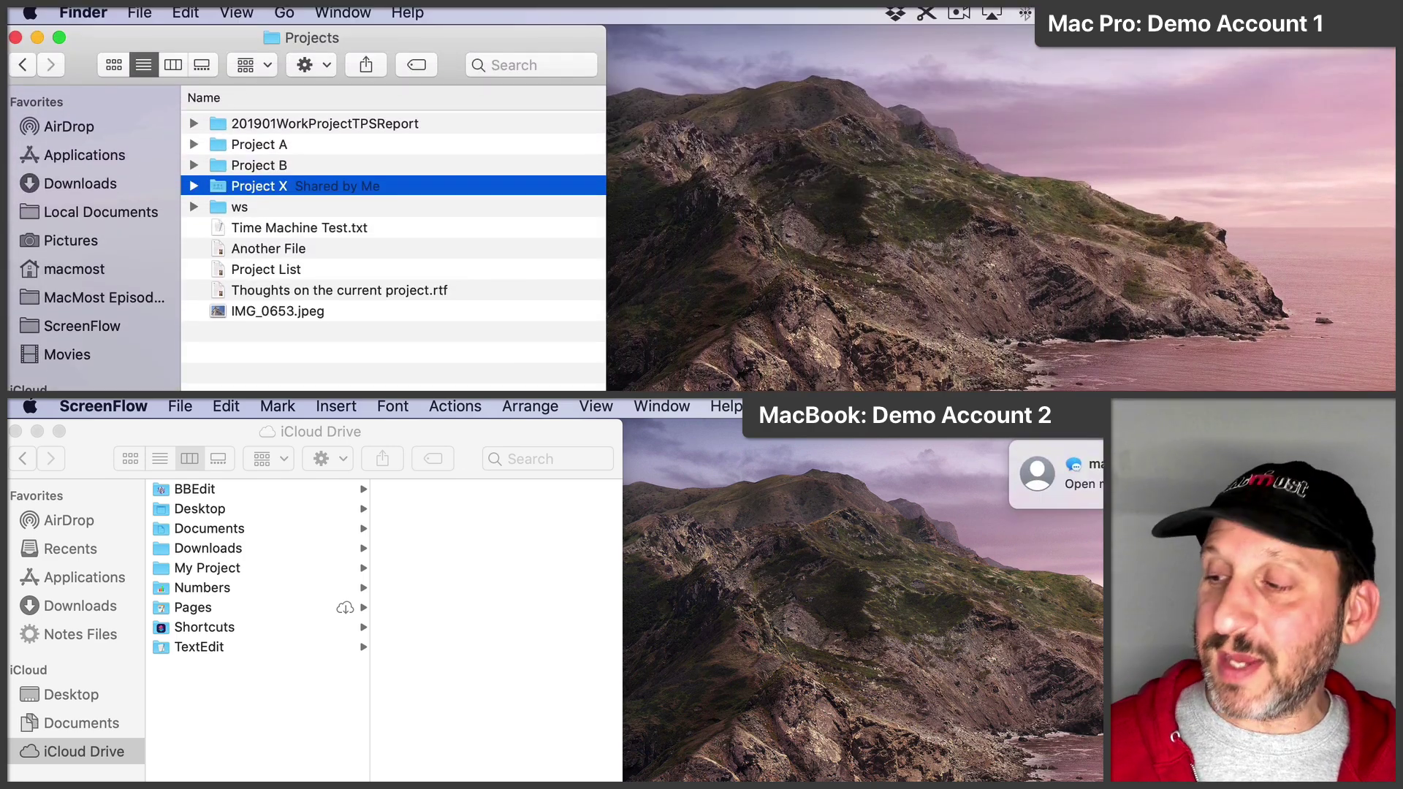
Step: Accept the Project X invitation from Messages on the second Mac and close the extra Finder window
left_click(1039, 476)
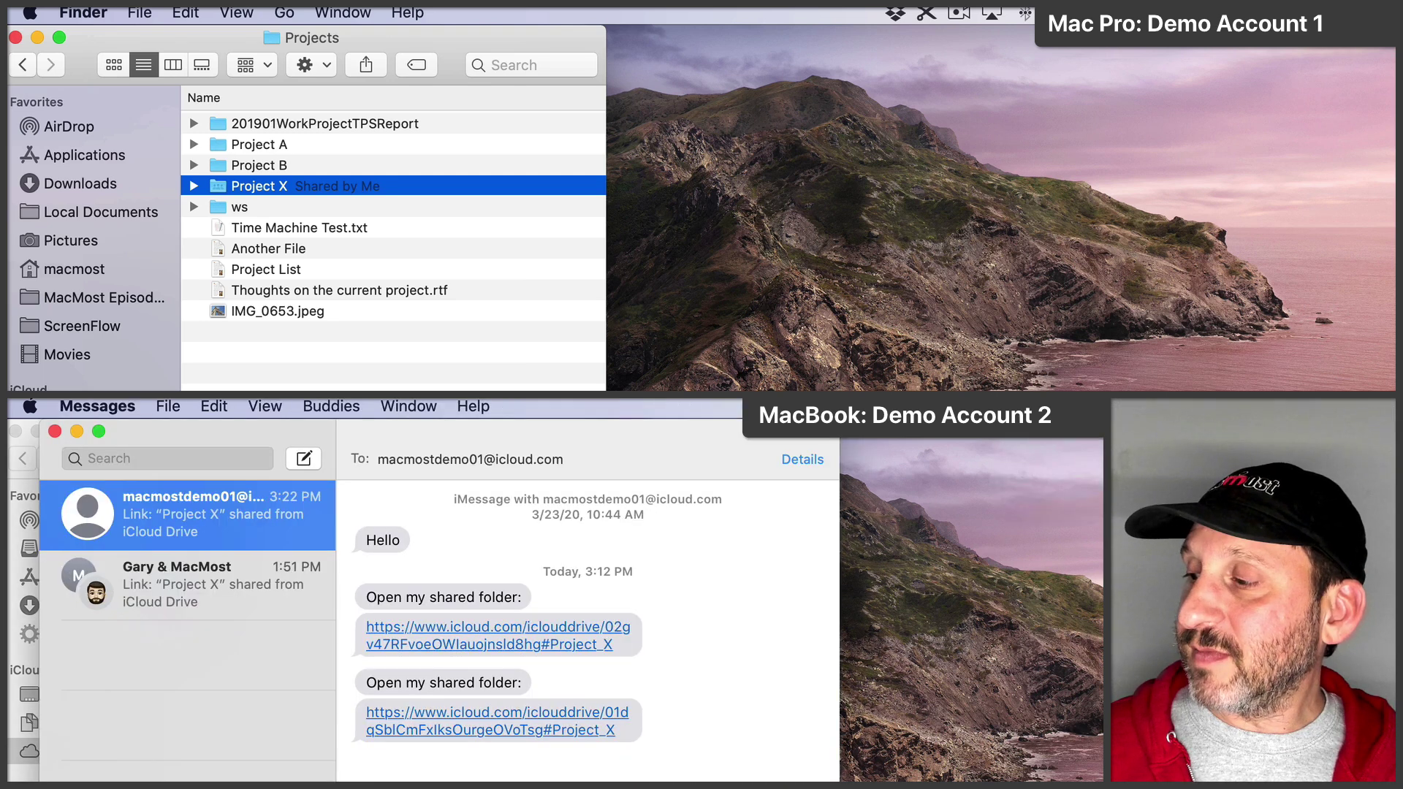
left_click(443, 715)
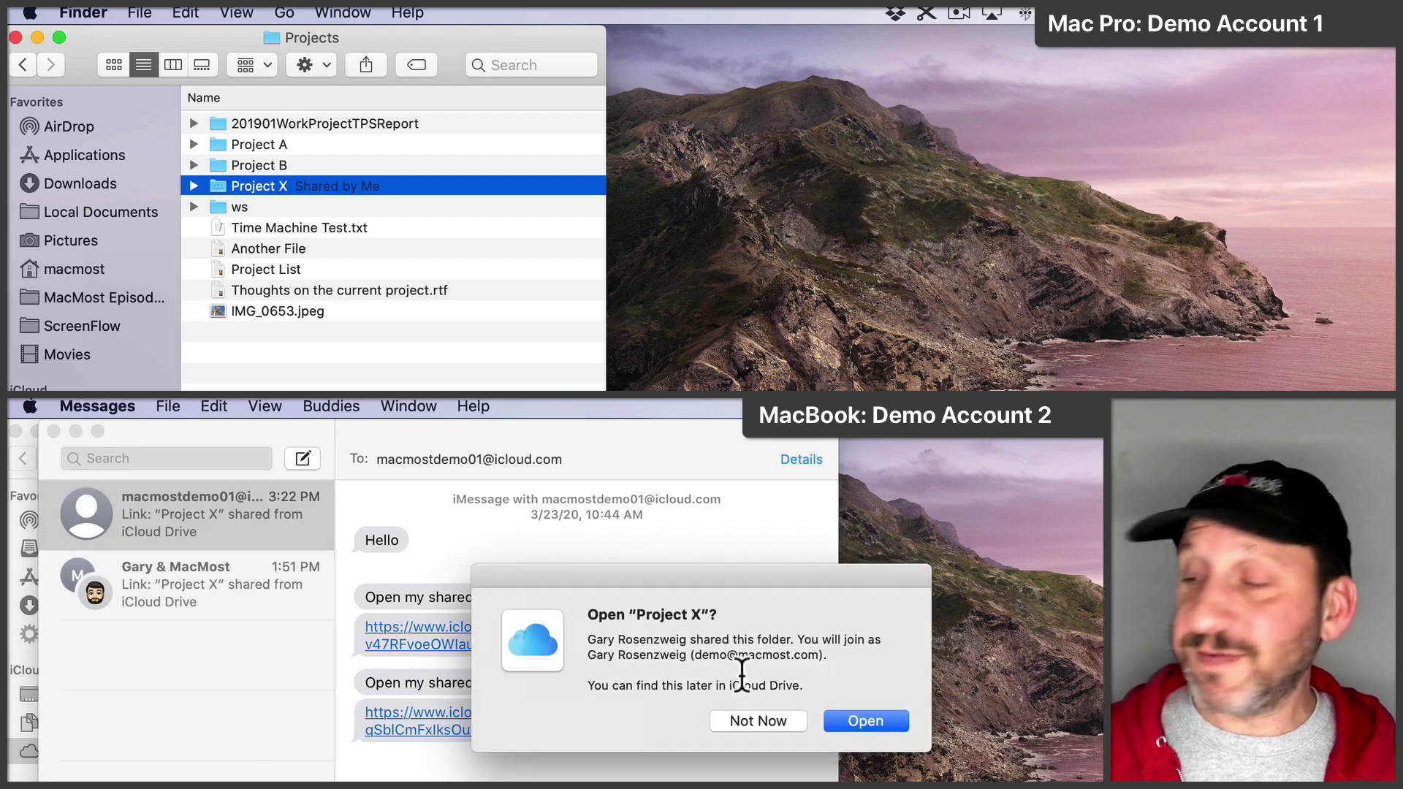
left_click(864, 719)
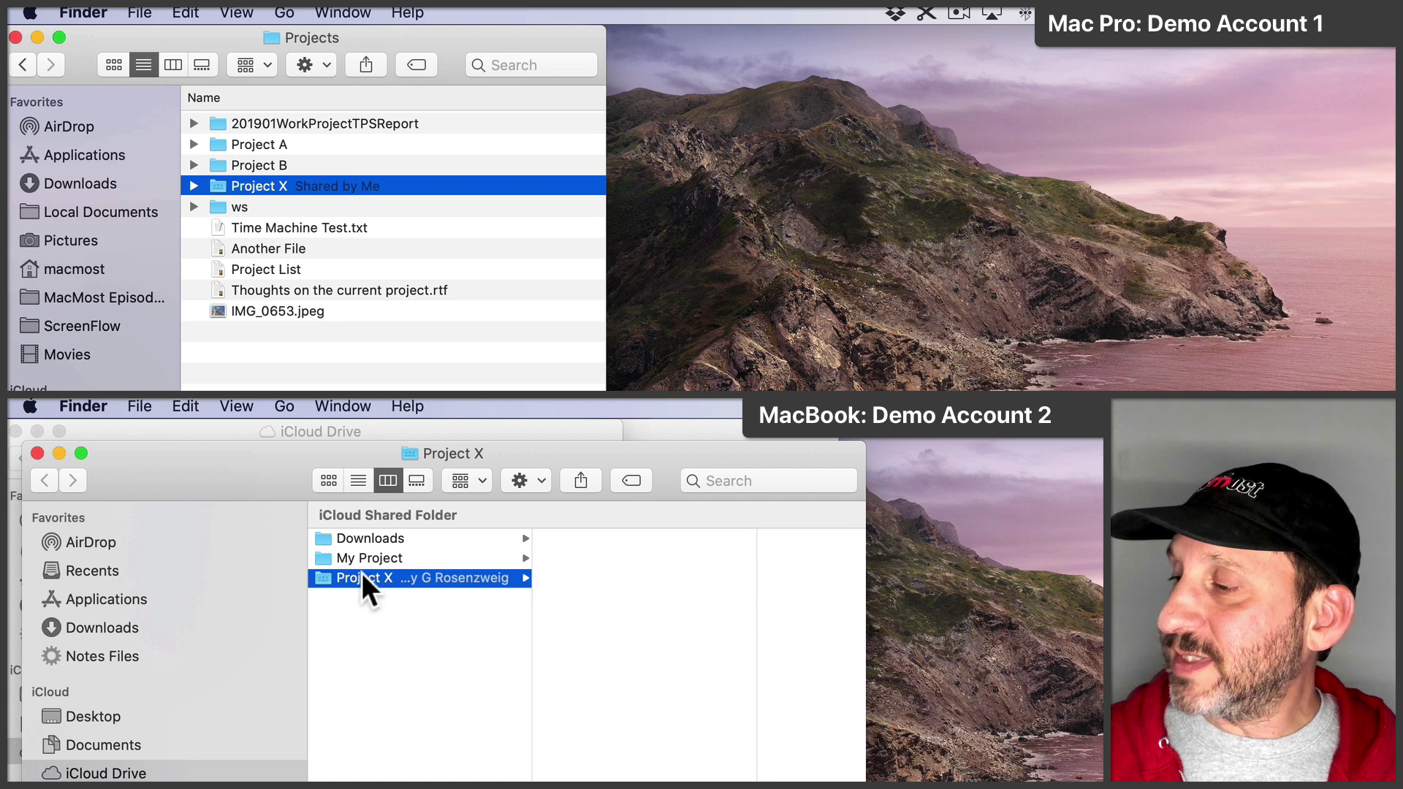
left_click(37, 452)
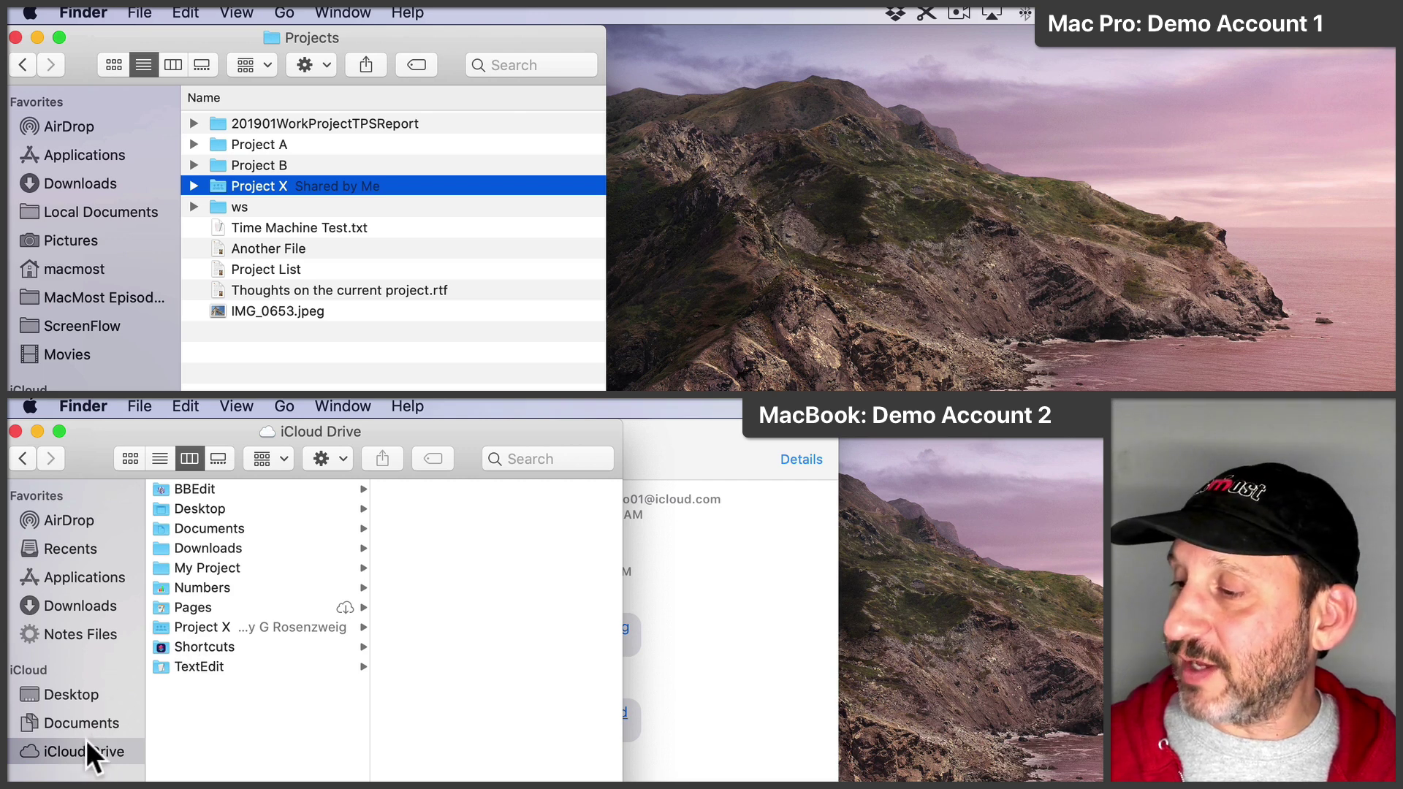
Step: Open the empty shared Project X folder in the second account's iCloud Drive column view
left_click(209, 628)
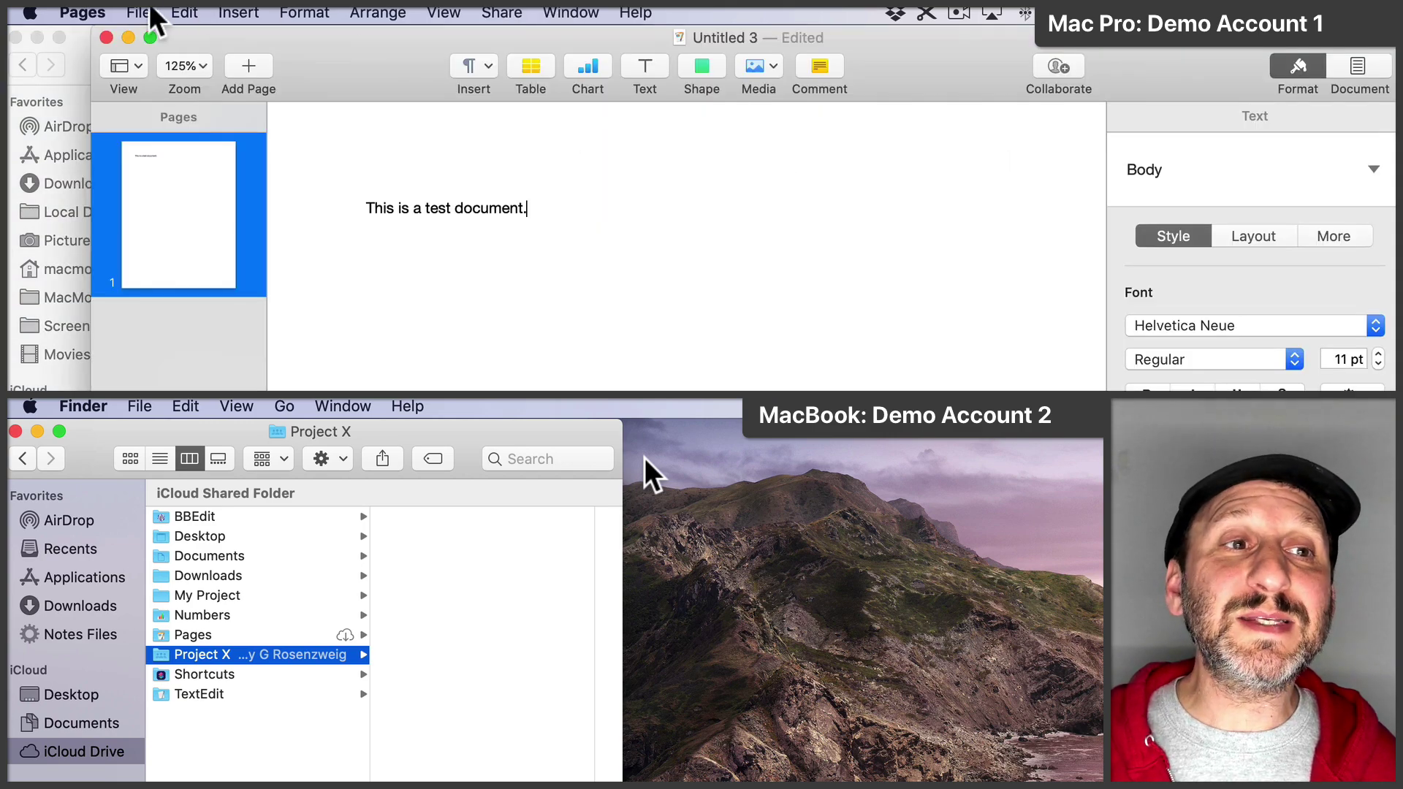
Step: Save the untitled Pages test document as 'First' in Documents > Projects > Project X
left_click(142, 13)
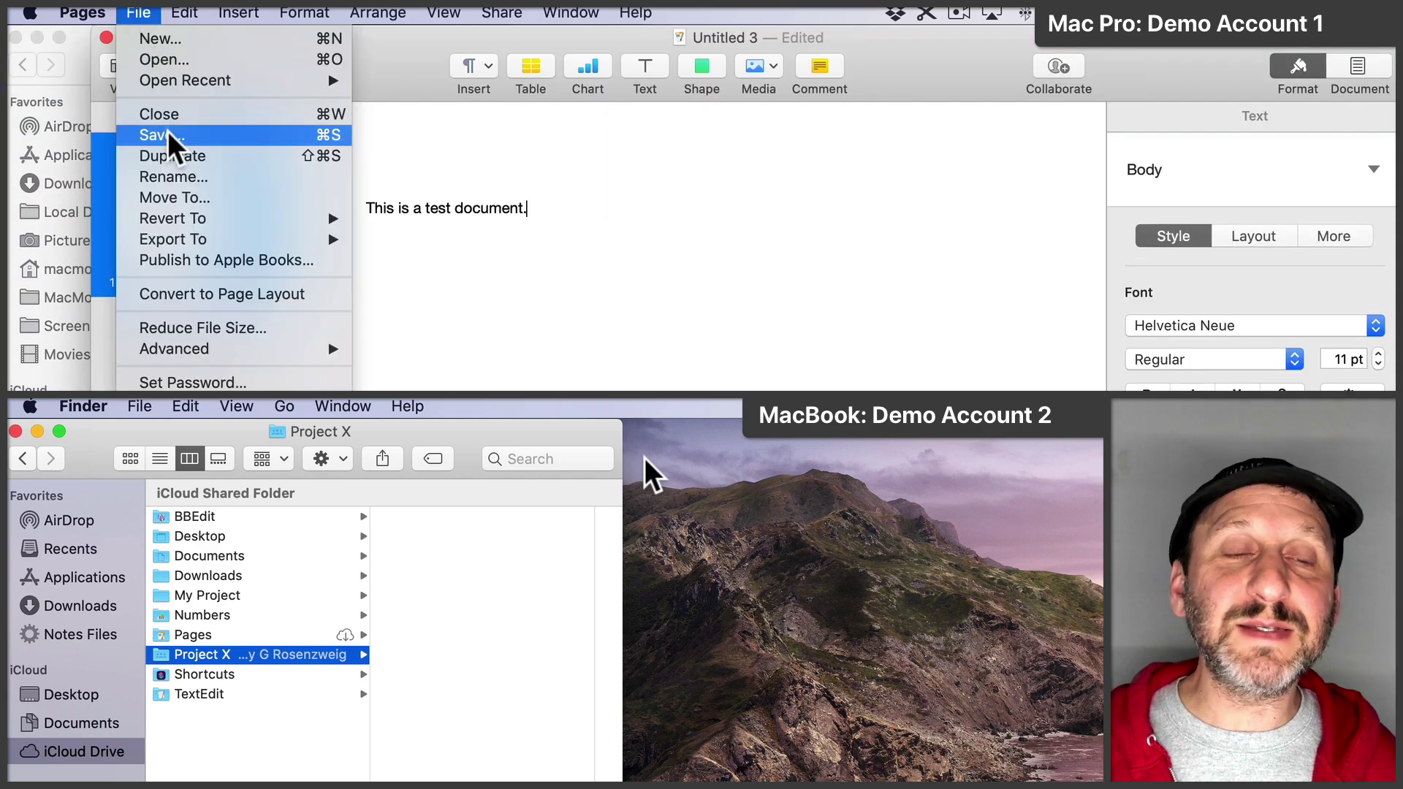
left_click(168, 136)
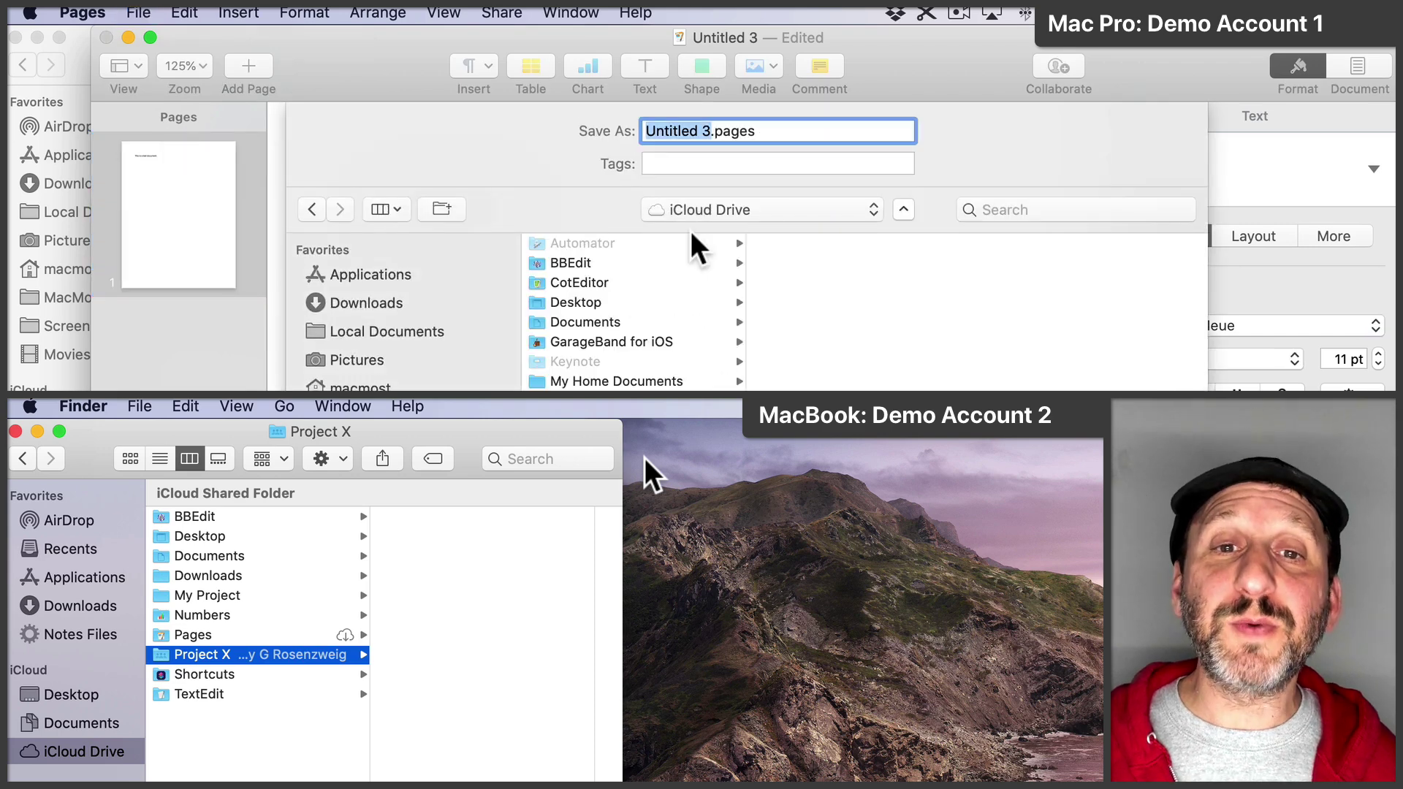
left_click(598, 321)
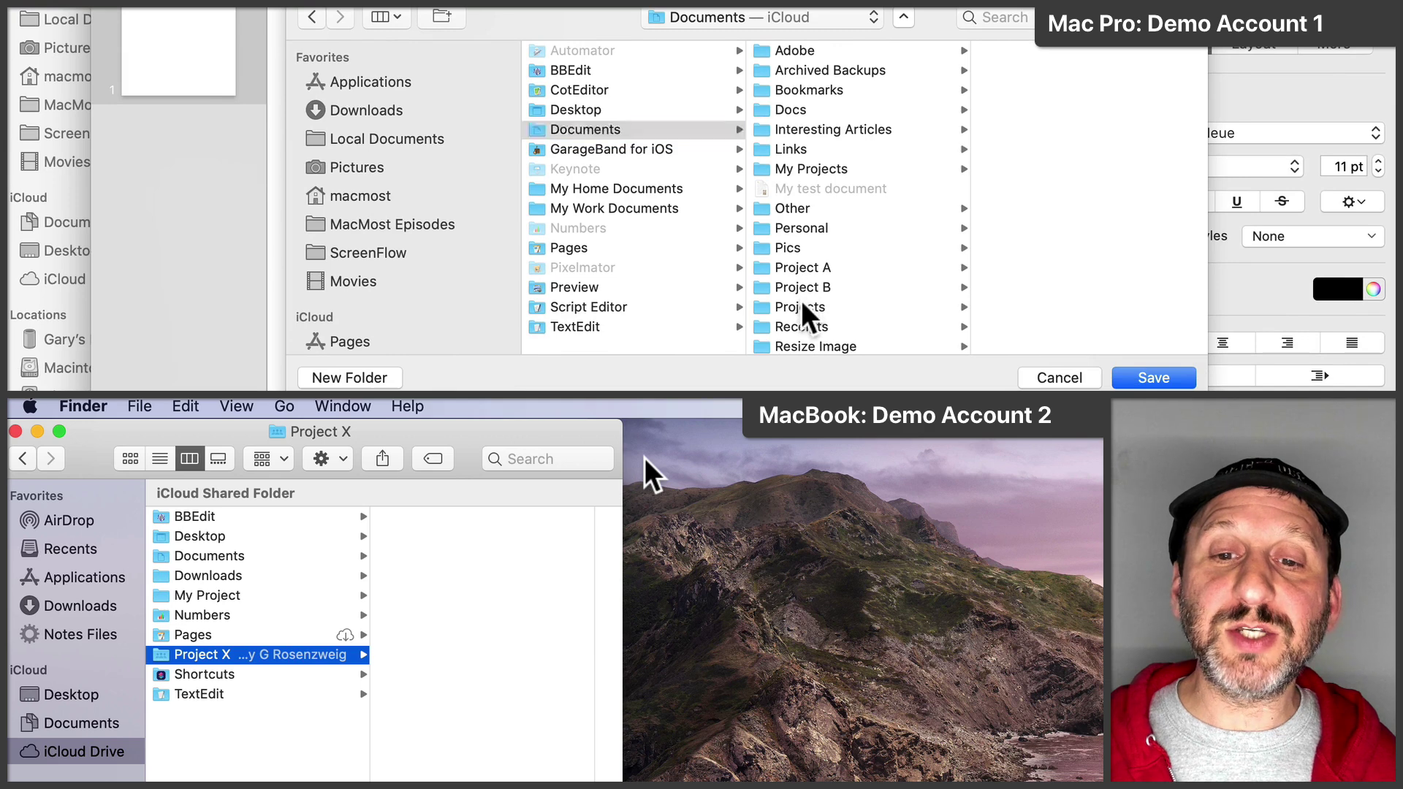
left_click(807, 315)
left_click(1017, 178)
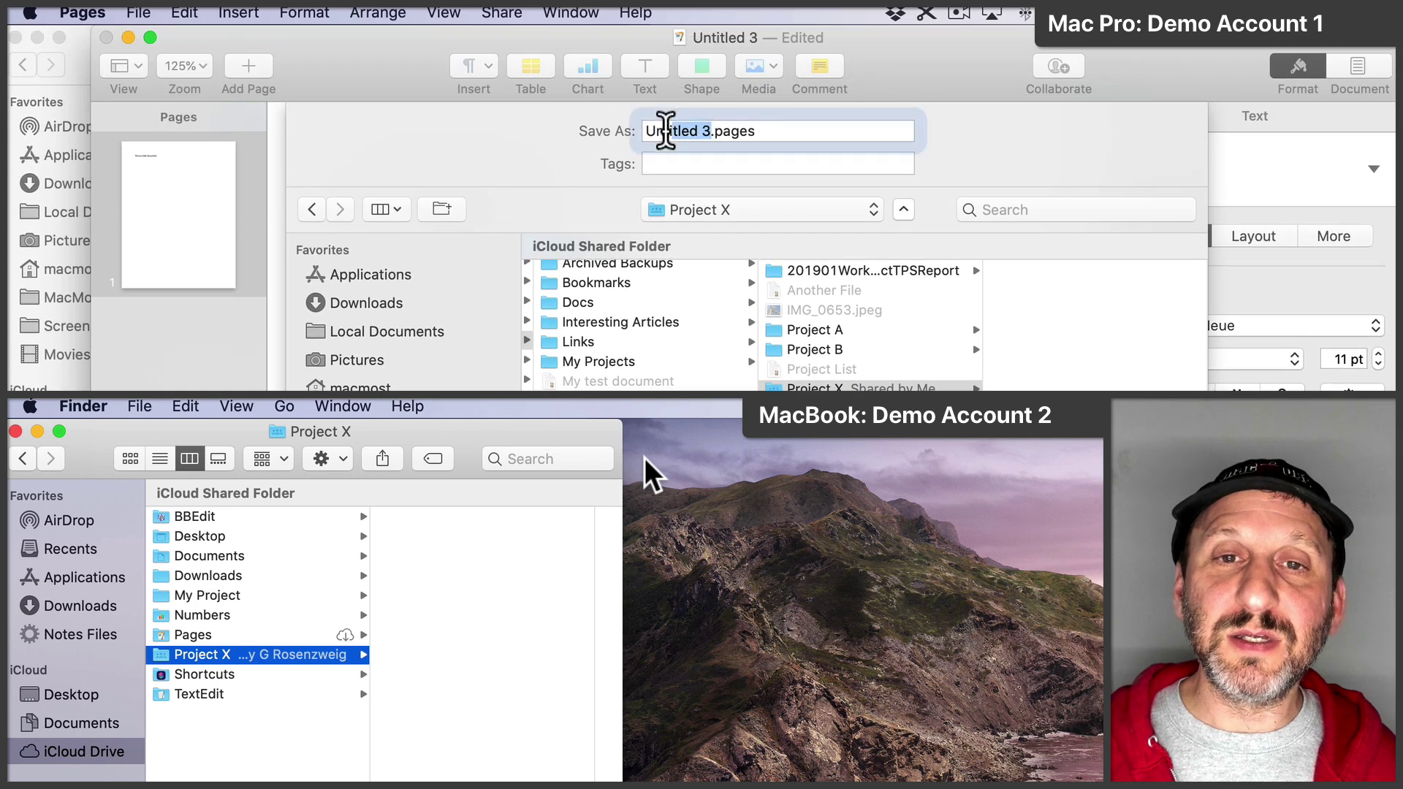
left_click_drag(665, 130, 604, 137)
type("First")
key("Return")
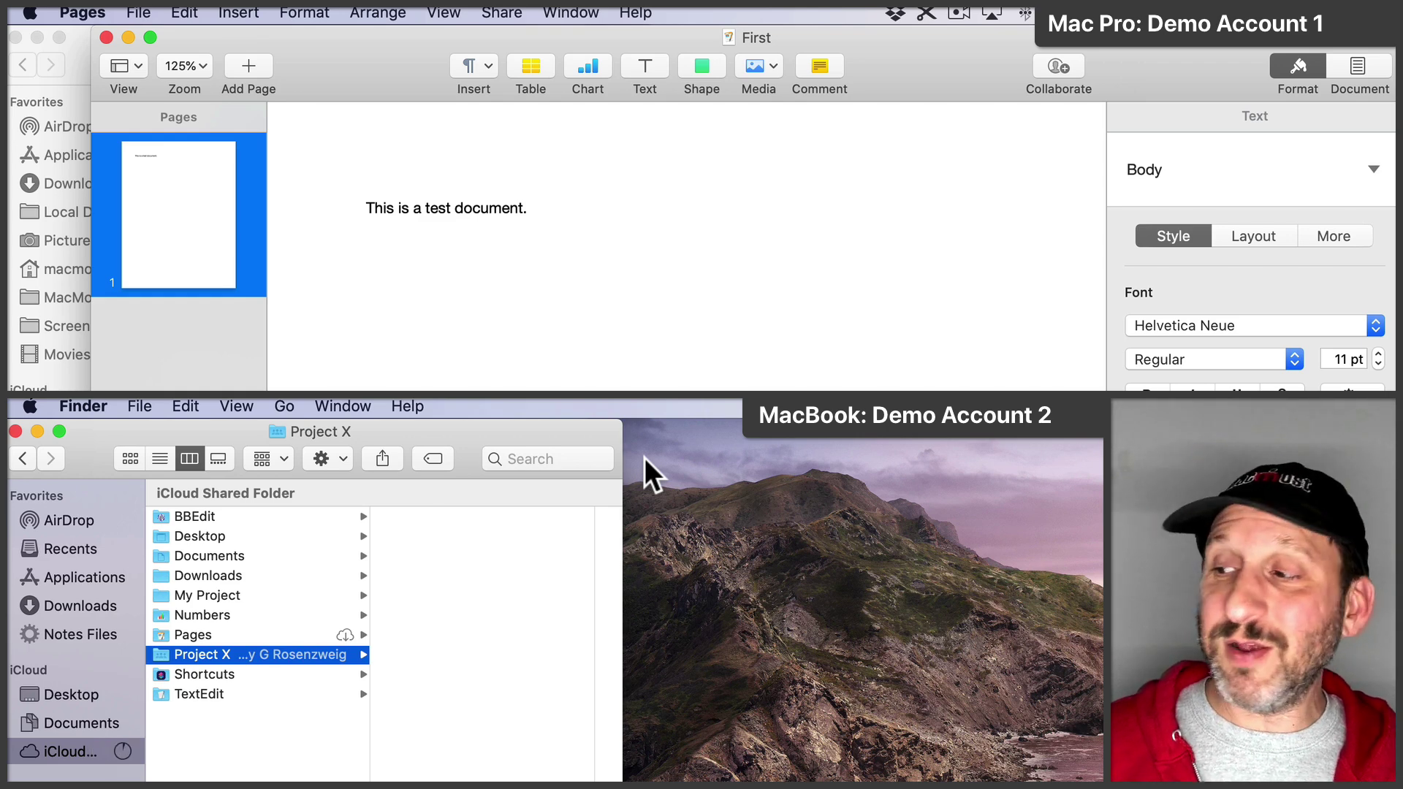
left_click(418, 509)
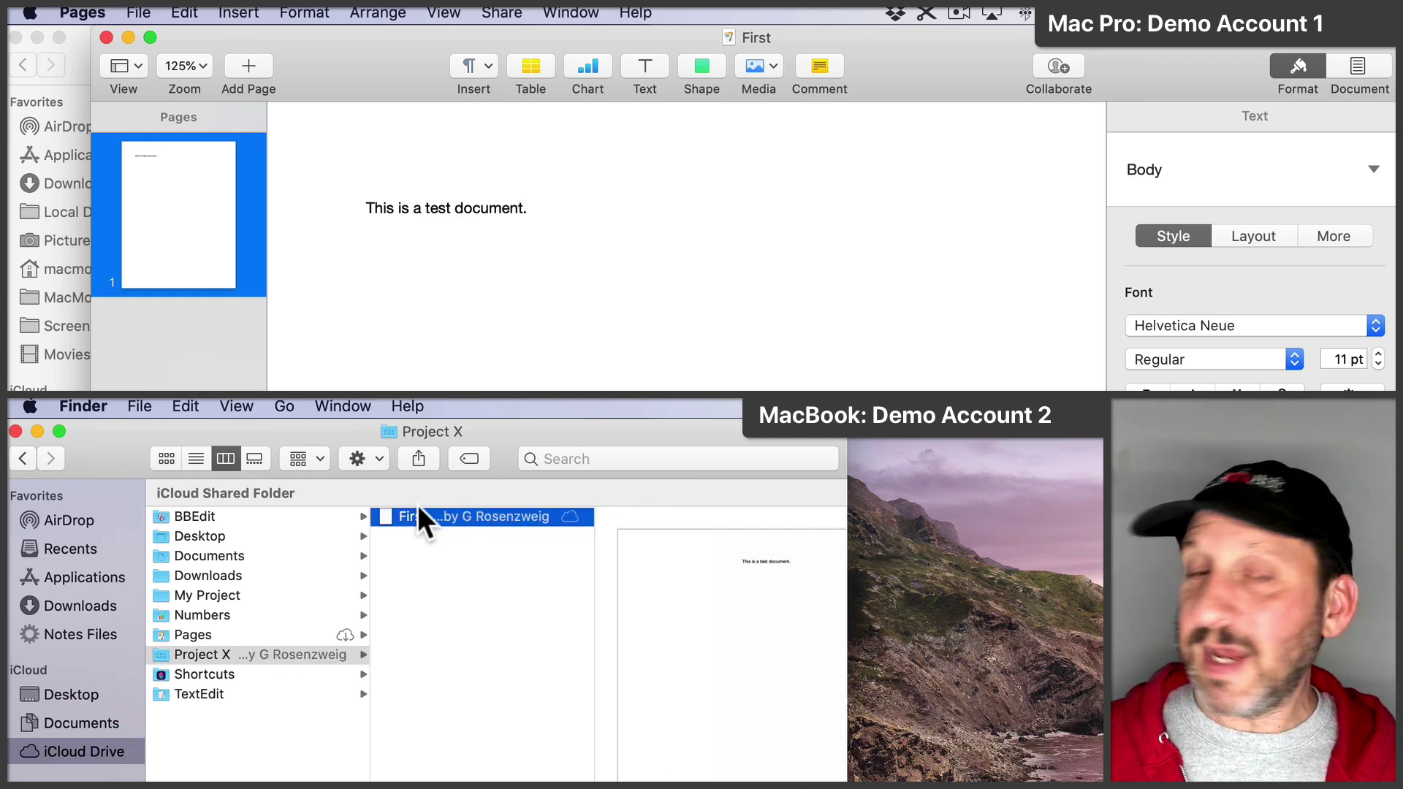
Step: Open First from Project X in Pages on the MacBook and bring the Mac Pro's First window forward
left_click(76, 42)
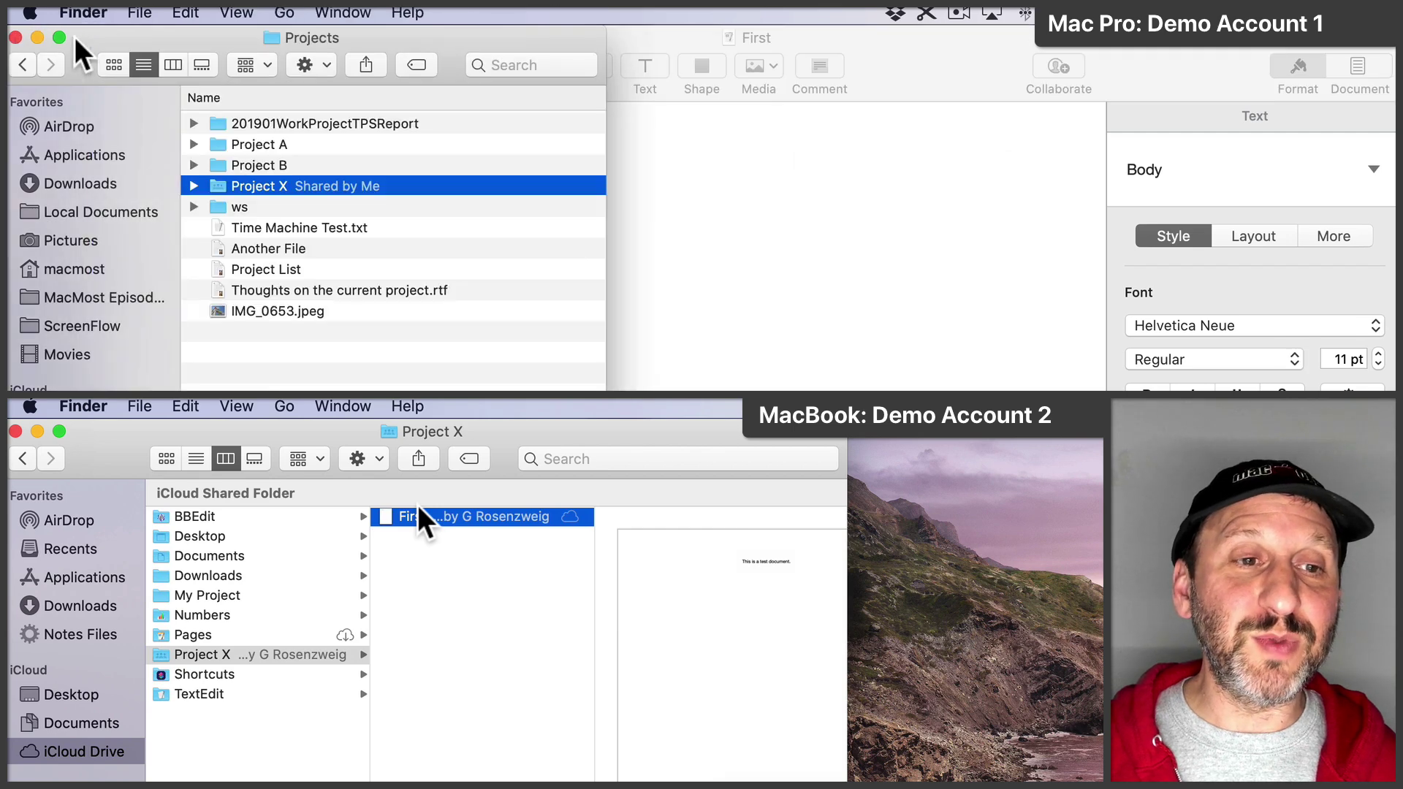
left_click(194, 187)
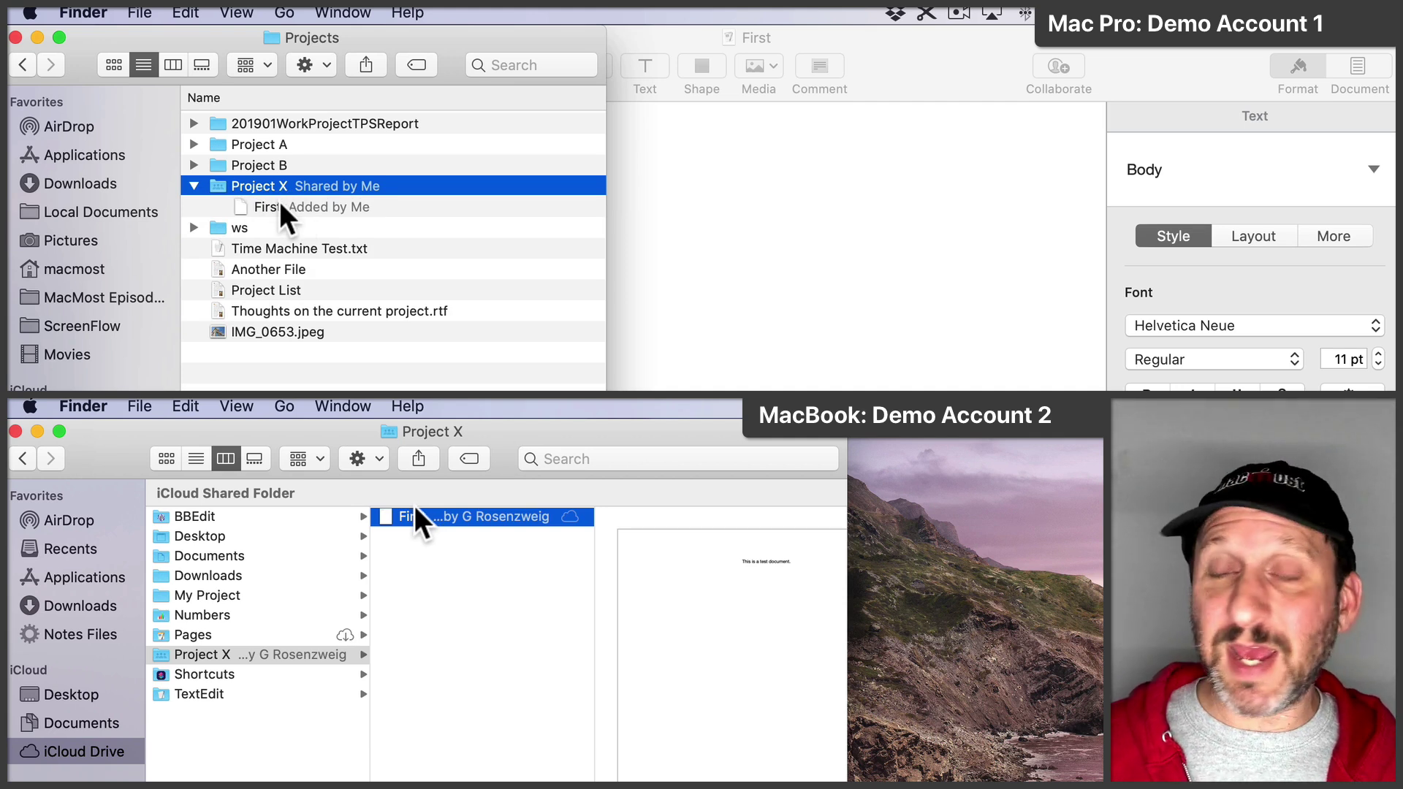
scroll(383, 514, "right", 3)
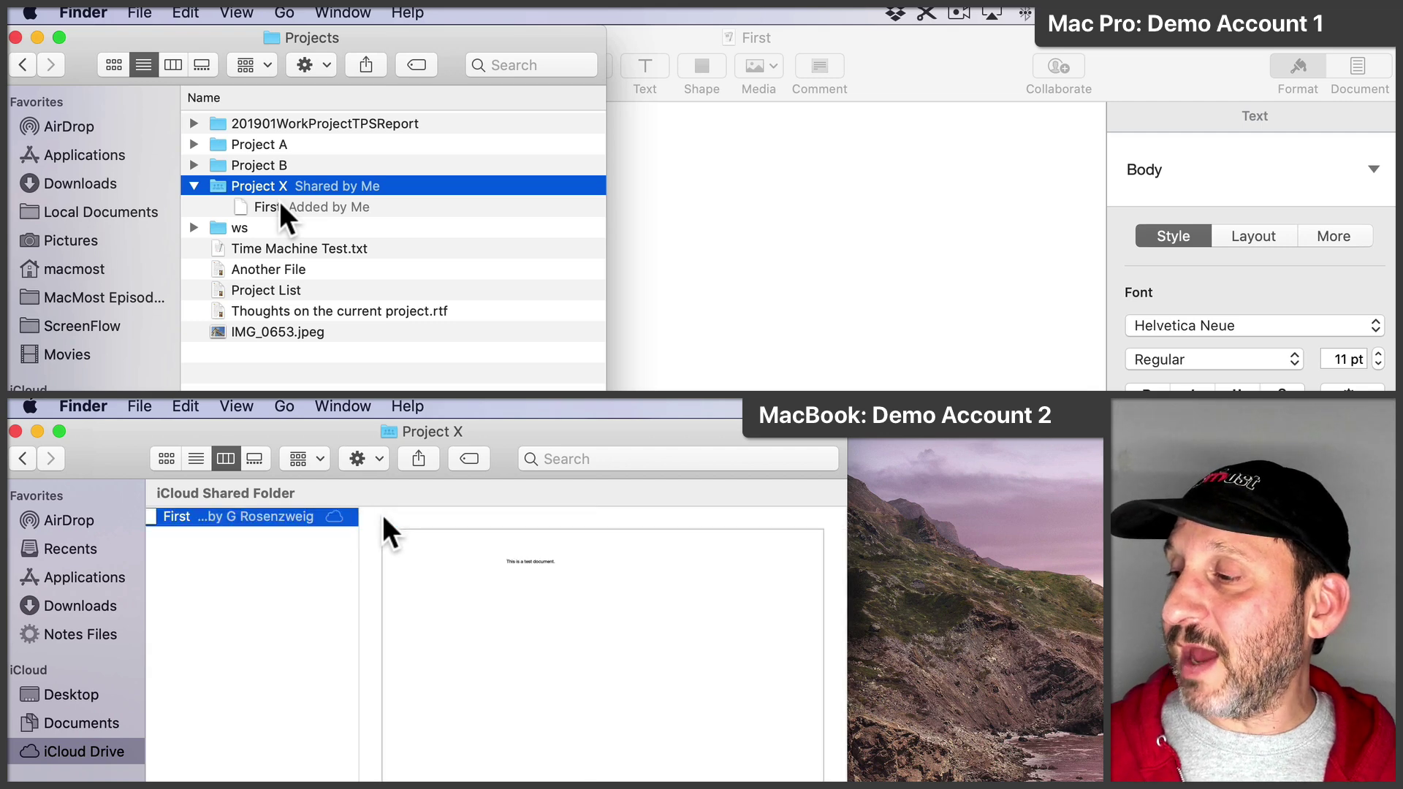
key("super+o")
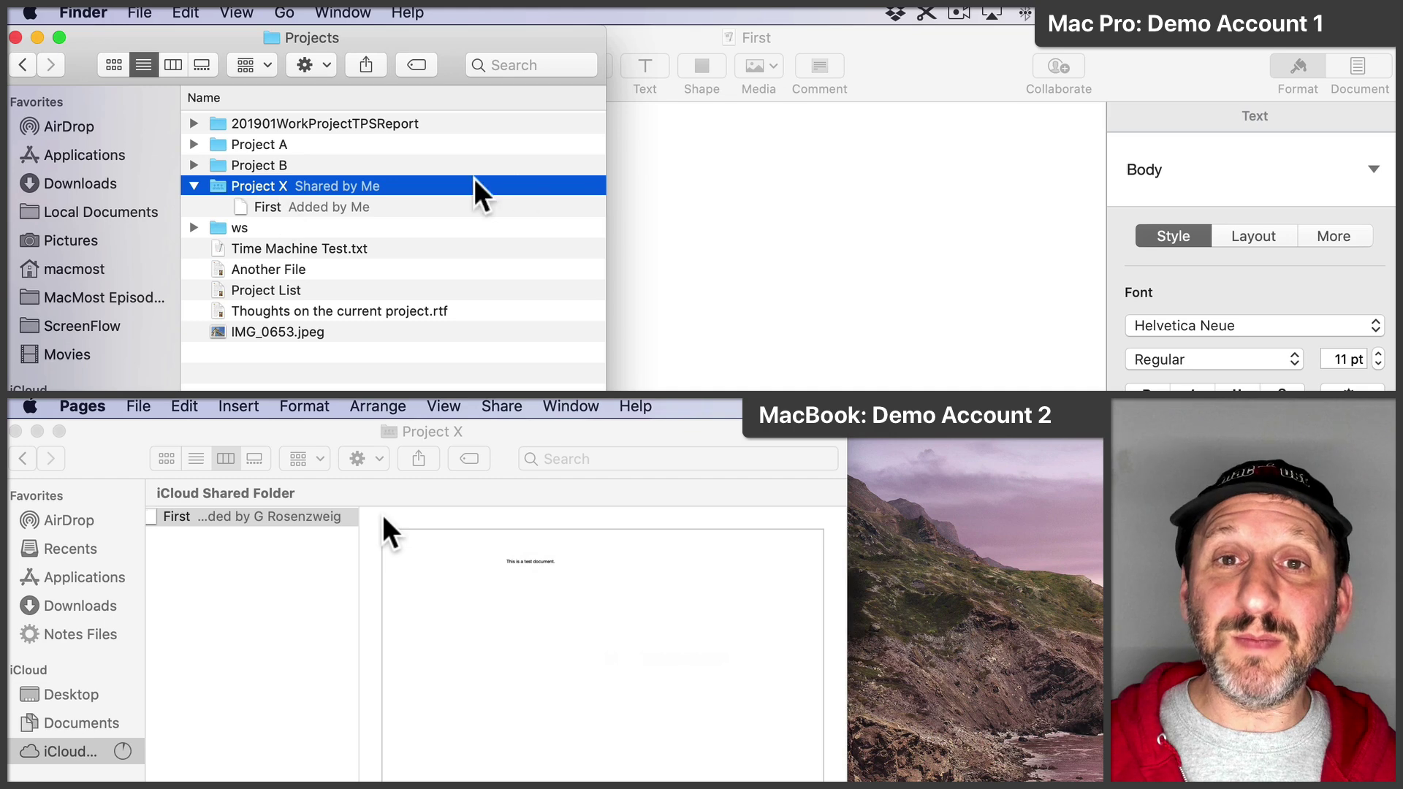
left_click(905, 46)
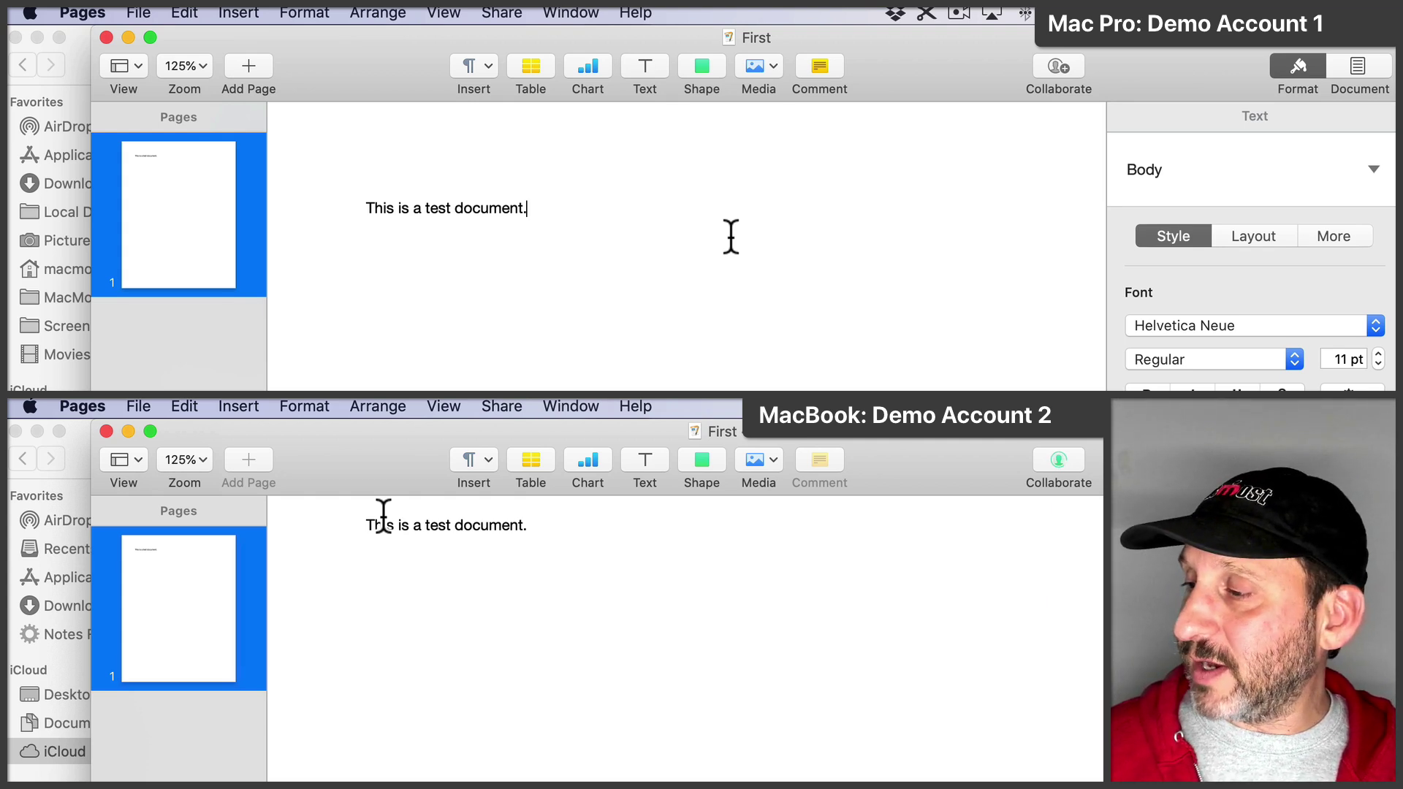
Step: On the MacBook, add a new line 'Another line.' to First and show its participants
key("Return")
type("Anothe")
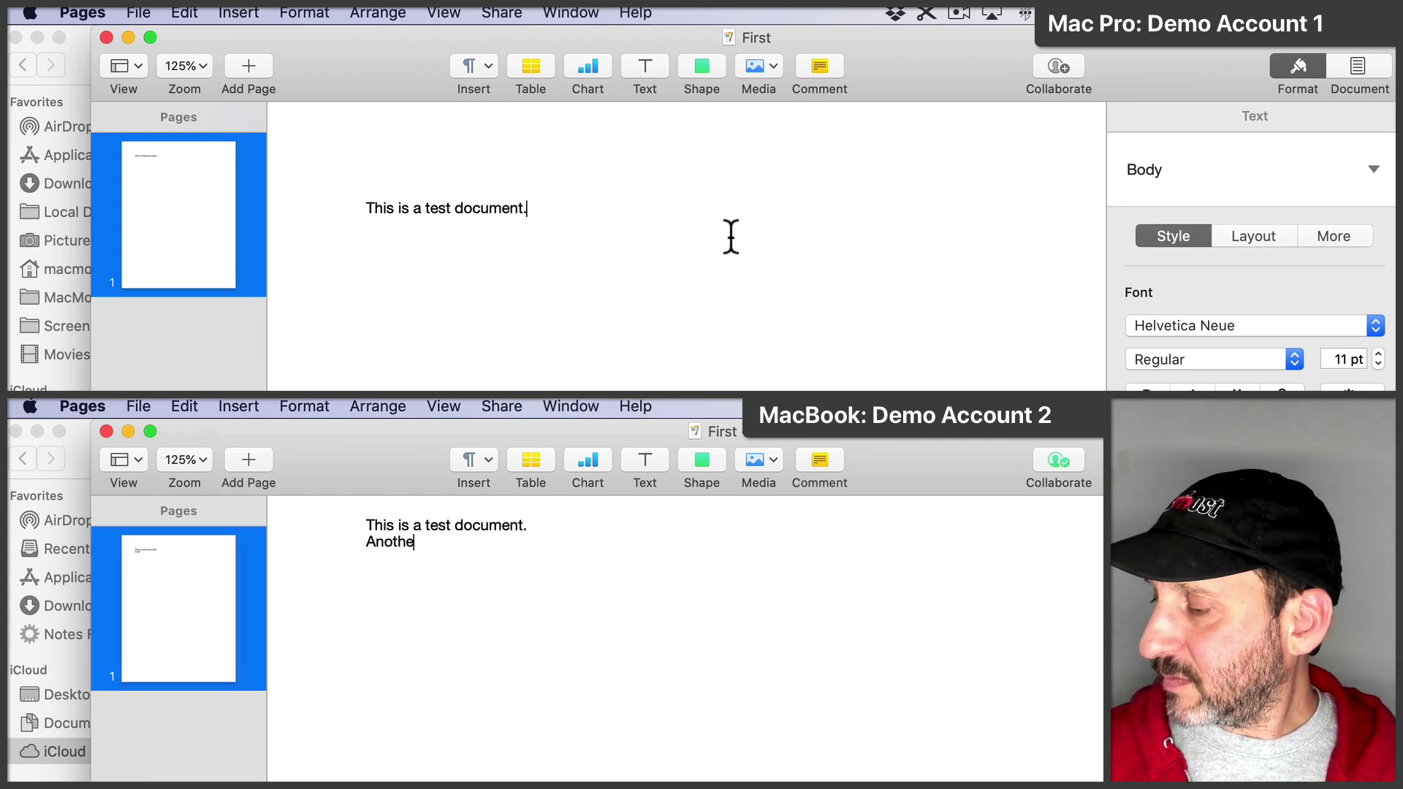
type("r line.")
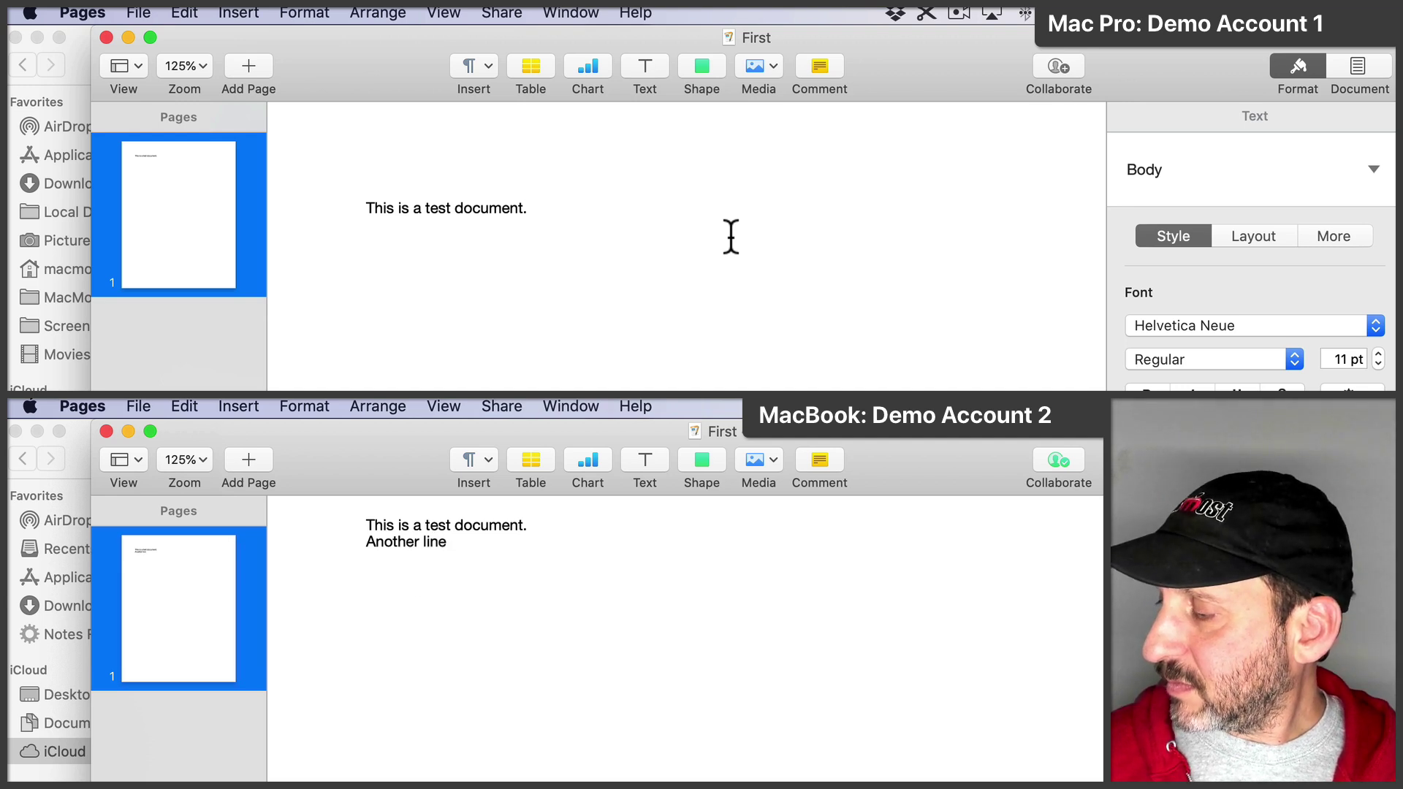
left_click(1059, 461)
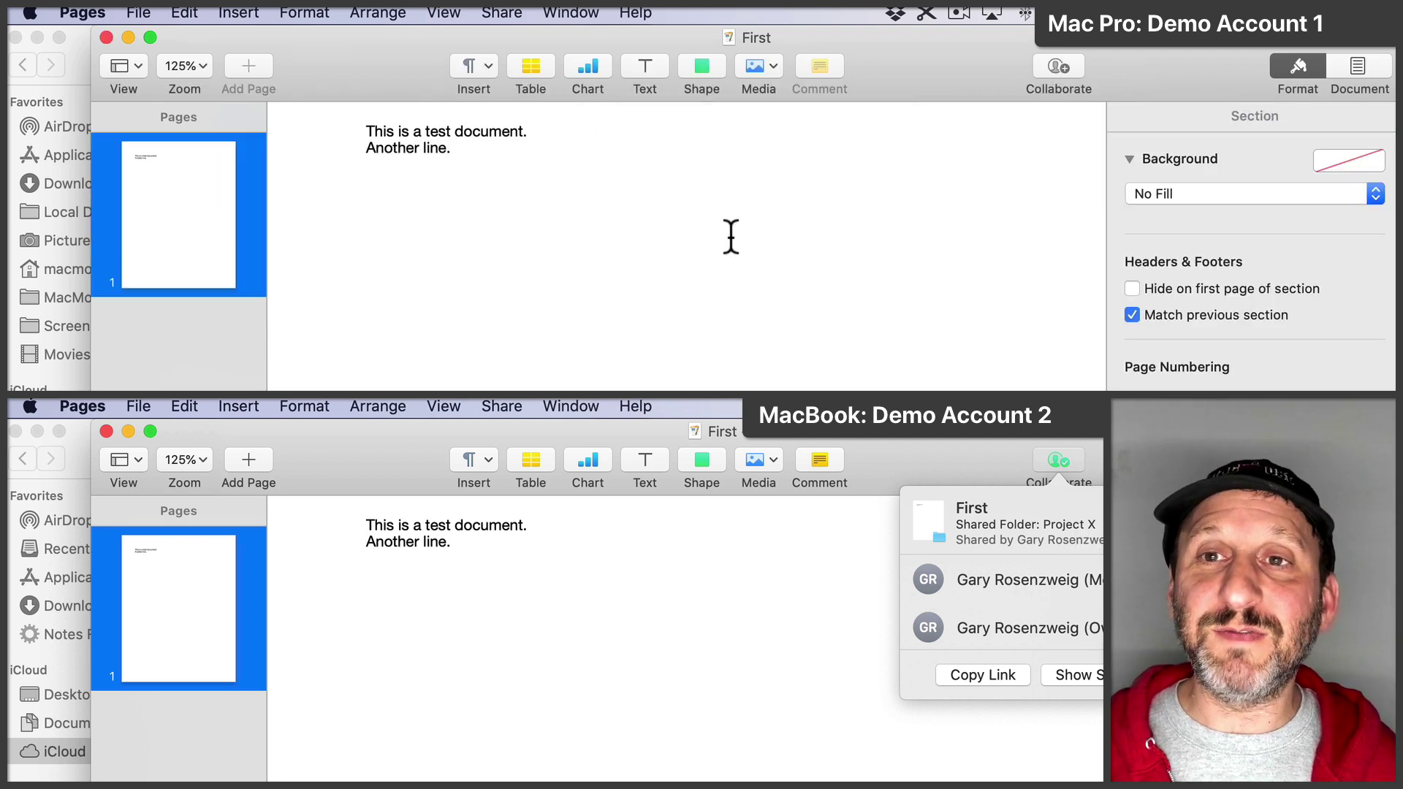
Step: From the Mac Pro, add 'Third line.' below 'Another line.' in First
left_click(1058, 68)
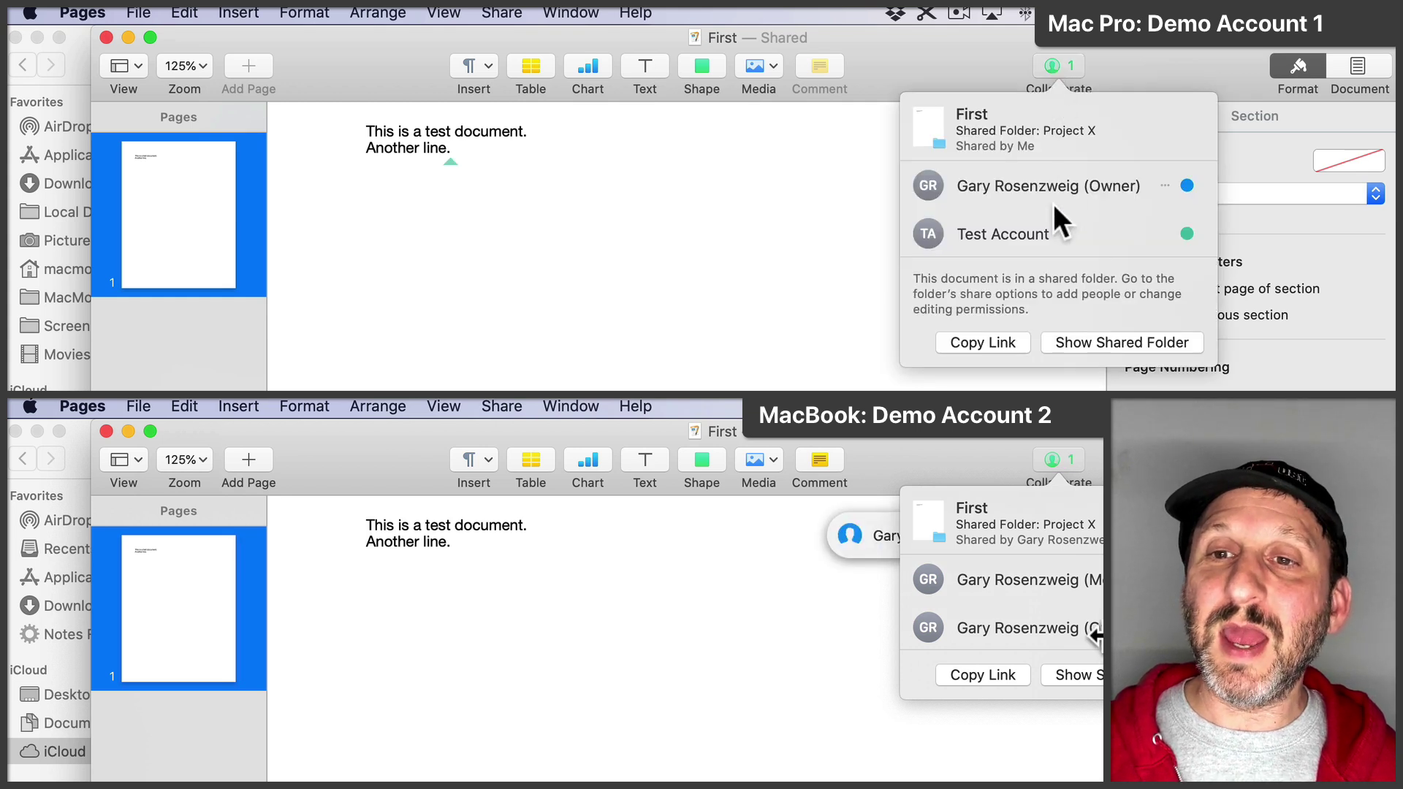
left_click(972, 80)
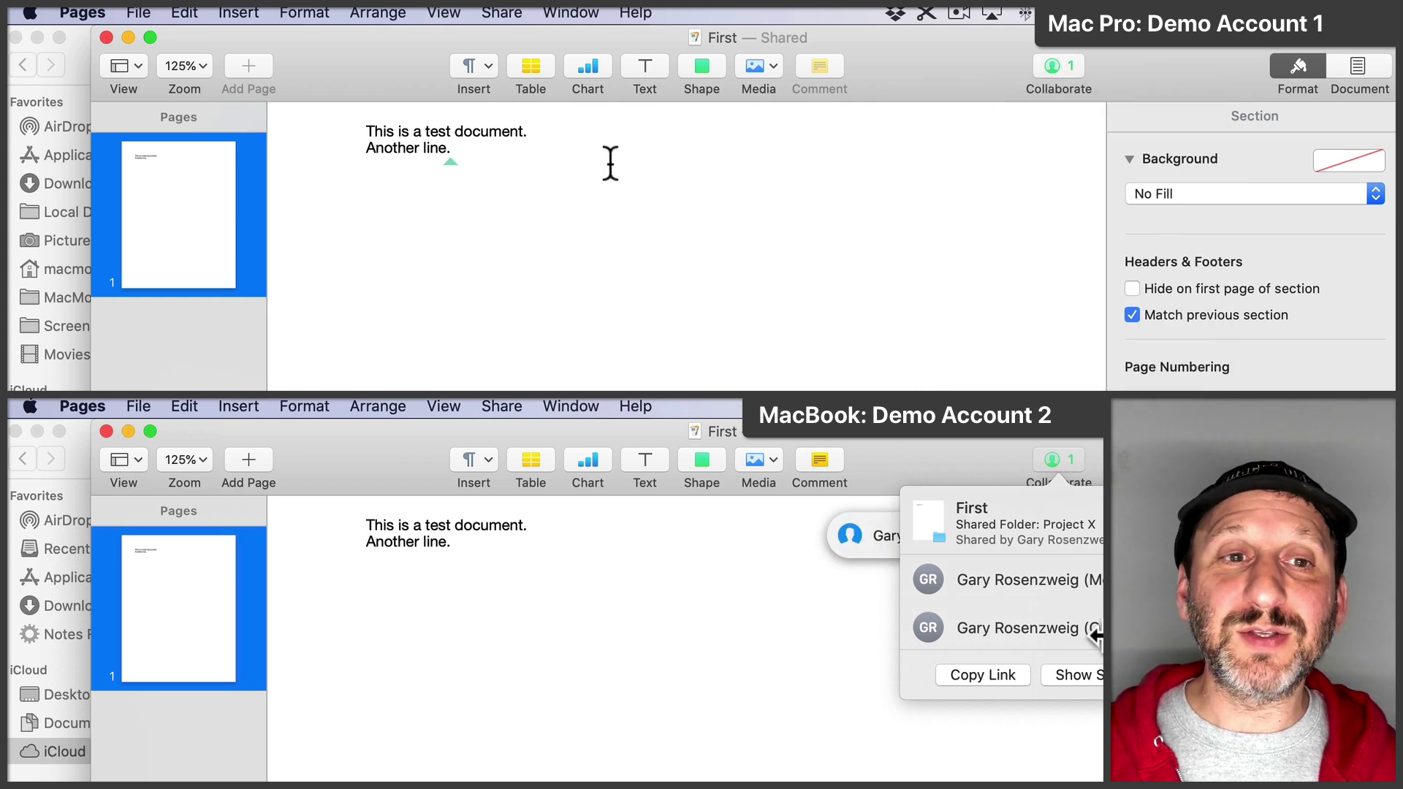
left_click(466, 152)
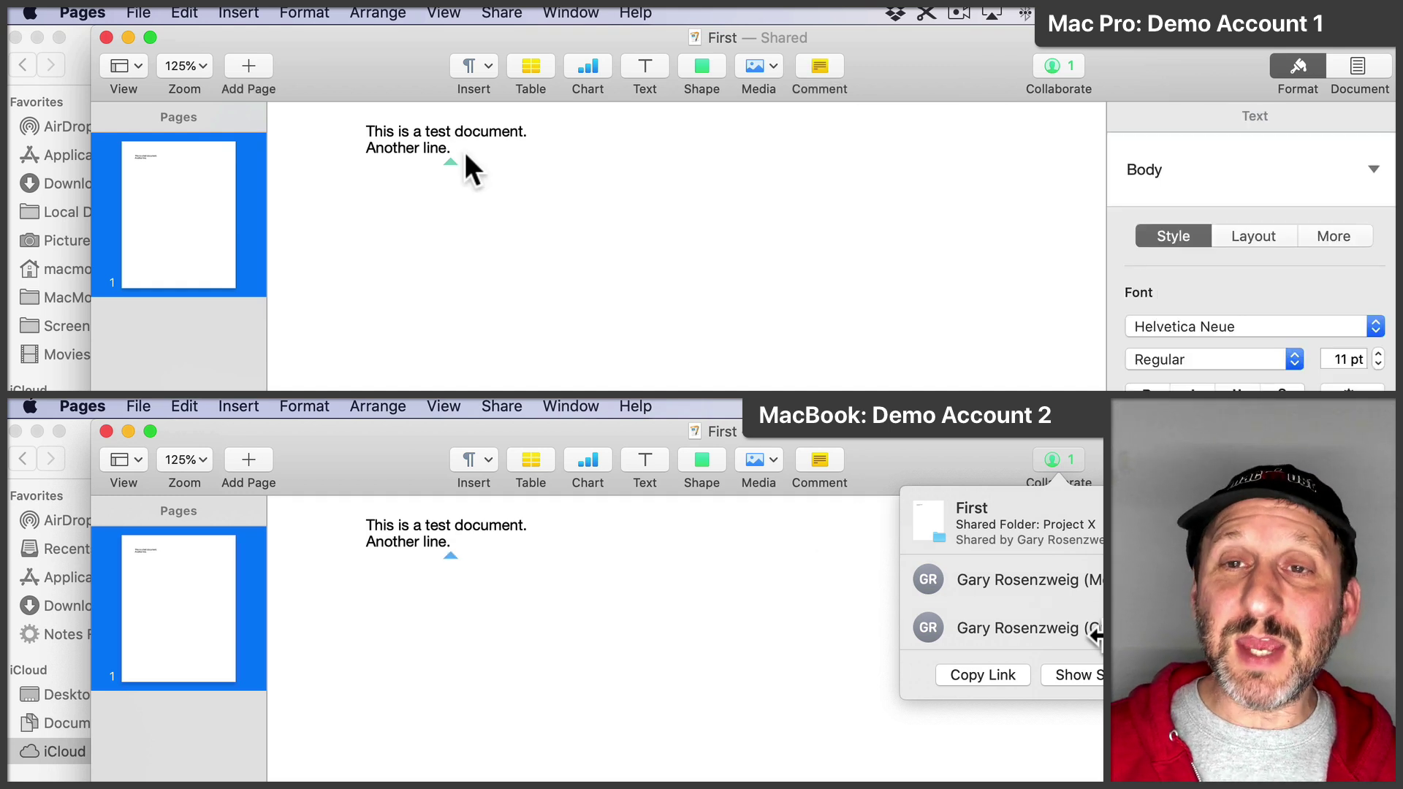
key("Return")
type("T")
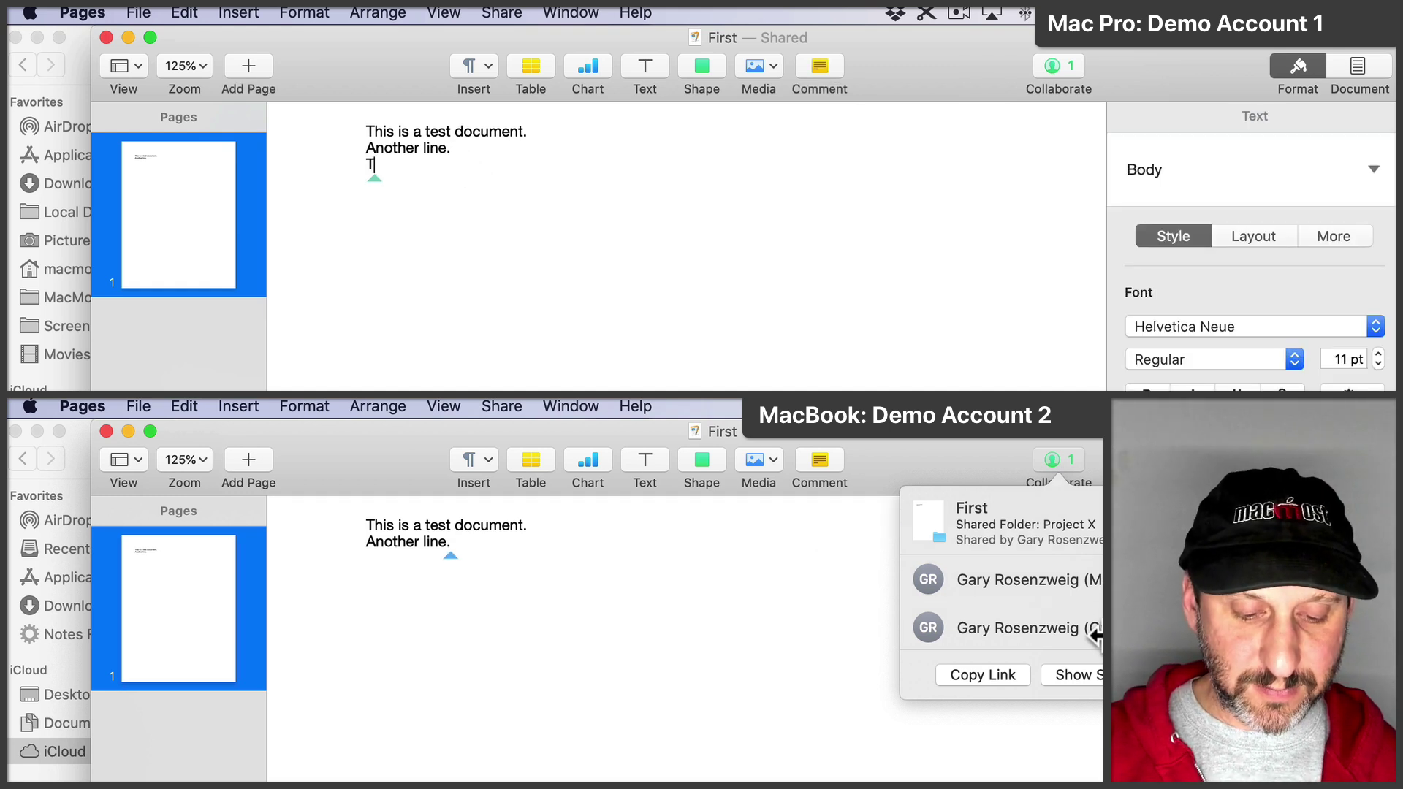
type("hird line.")
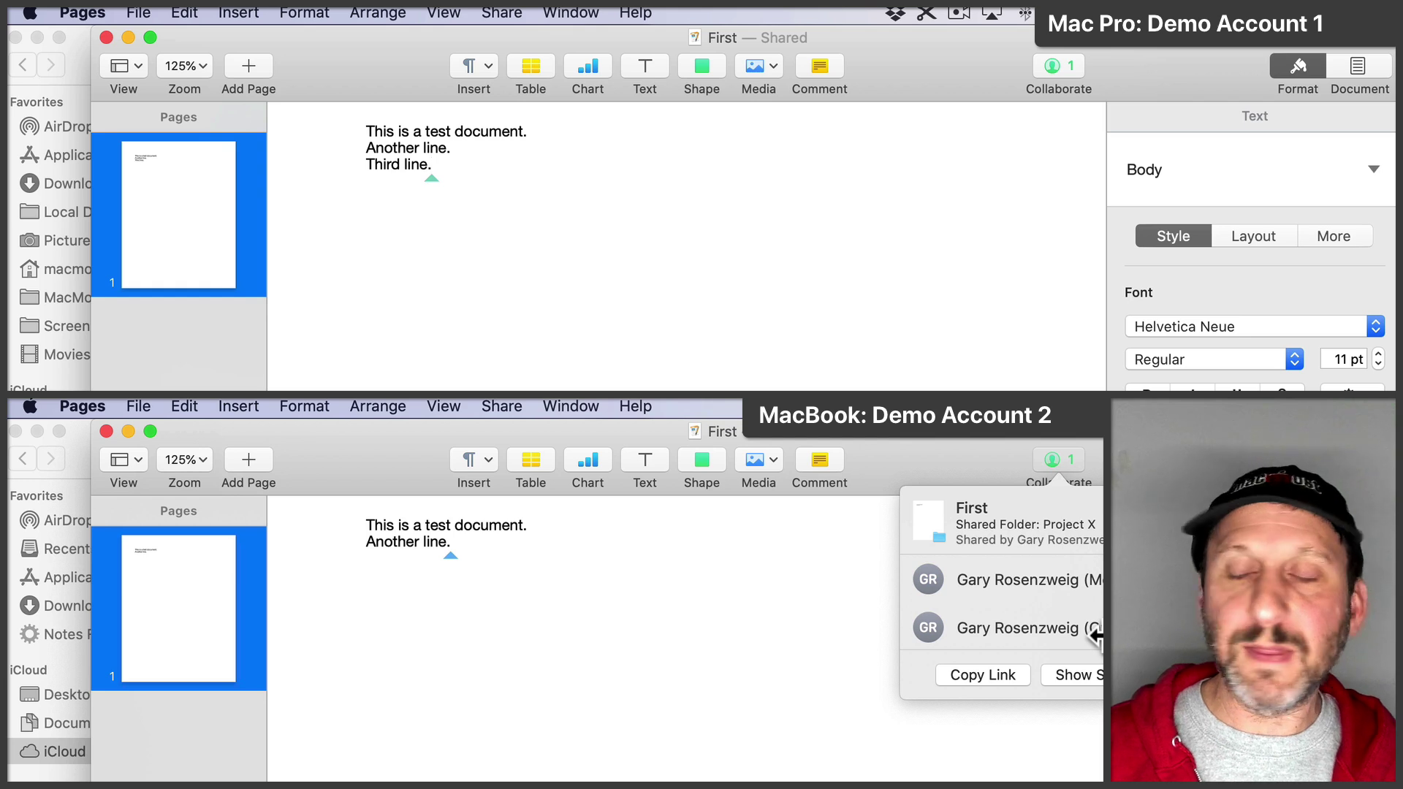
left_click(886, 663)
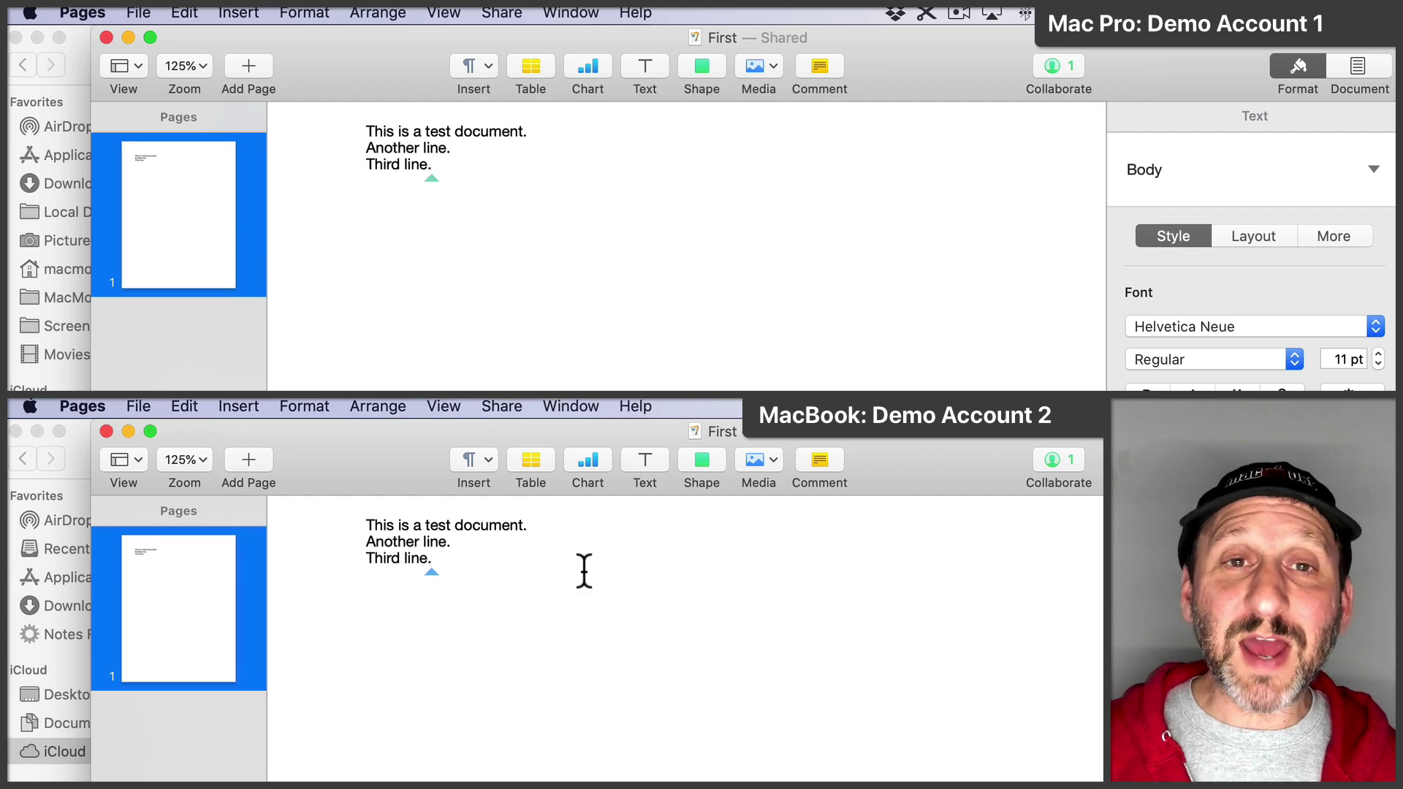
Step: Close First on the Mac Pro, then type a fourth line, 'Another line.', on the MacBook
left_click(107, 37)
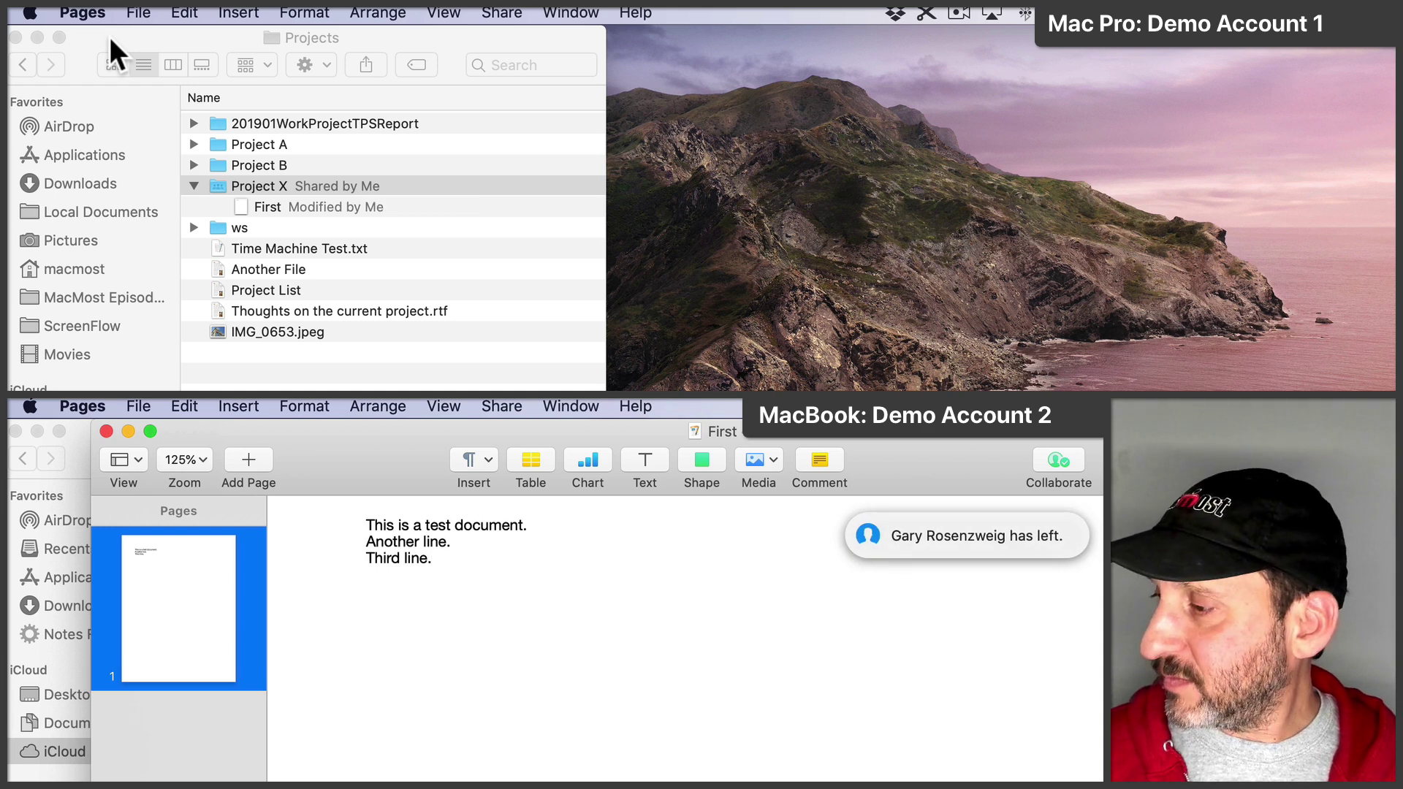
type("nother line.")
key("Return")
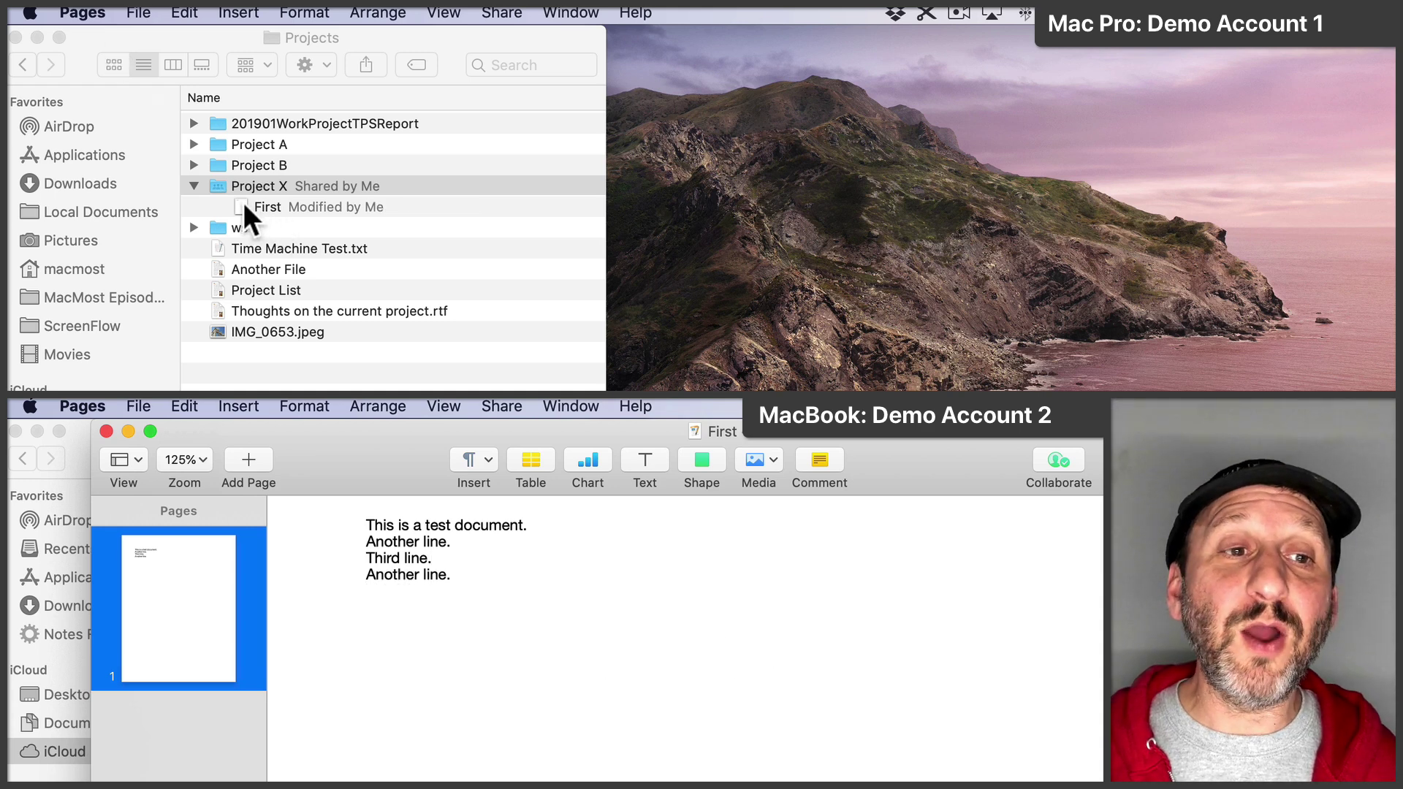
Step: Reopen First on the Mac Pro to verify all four lines, then close it
double_click(244, 205)
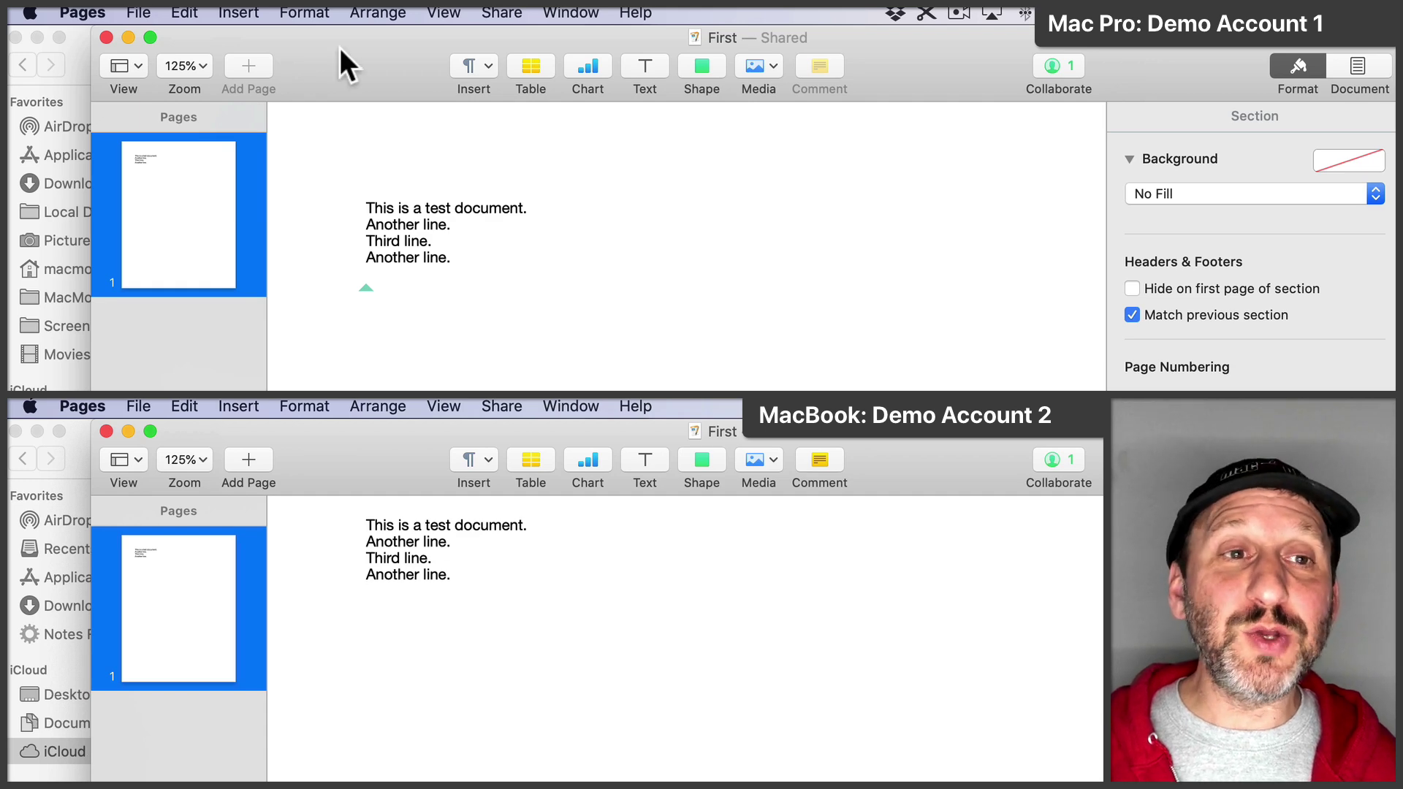
key("super+w")
key("super+w")
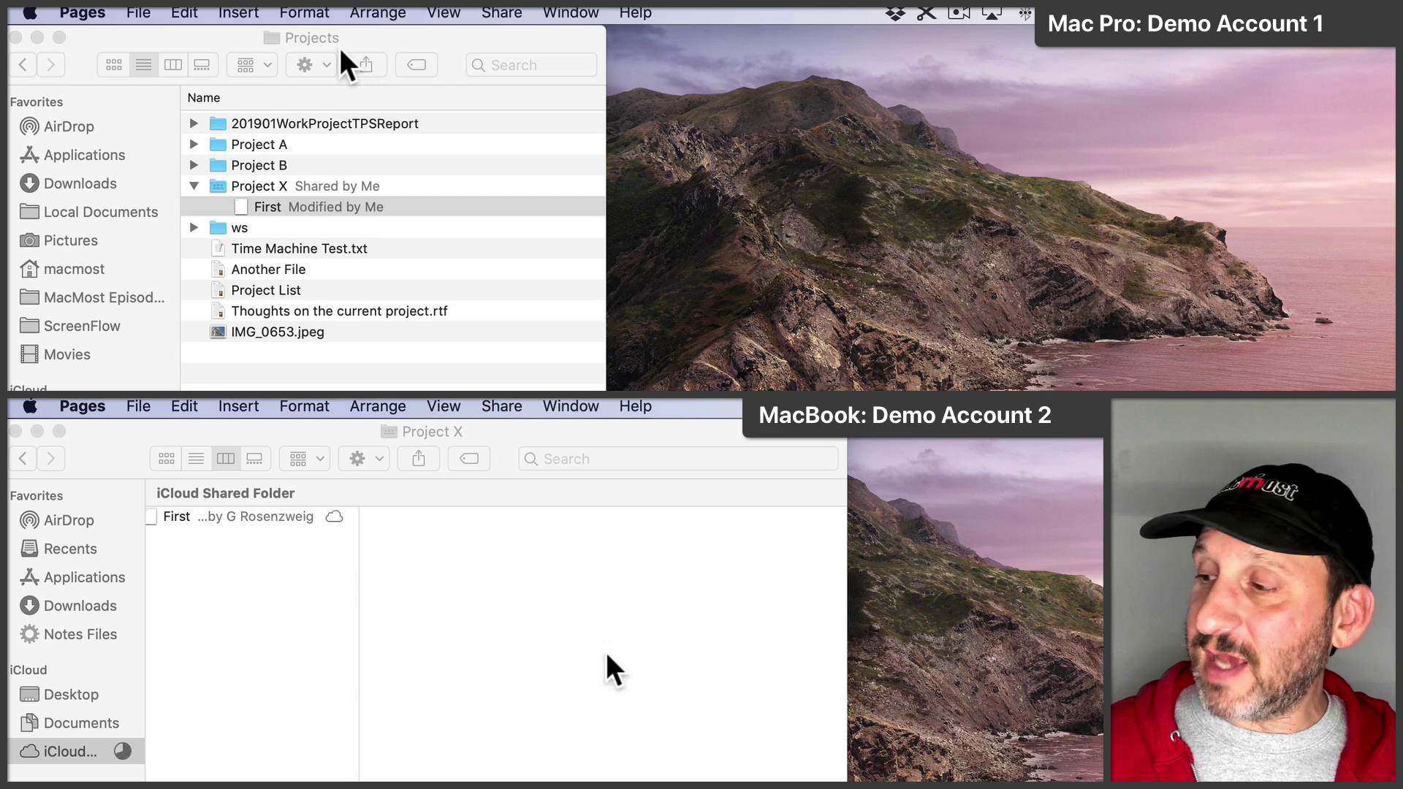
Step: Create a blank Pages document on the MacBook and type 'Test' in it
left_click(139, 406)
left_click(141, 438)
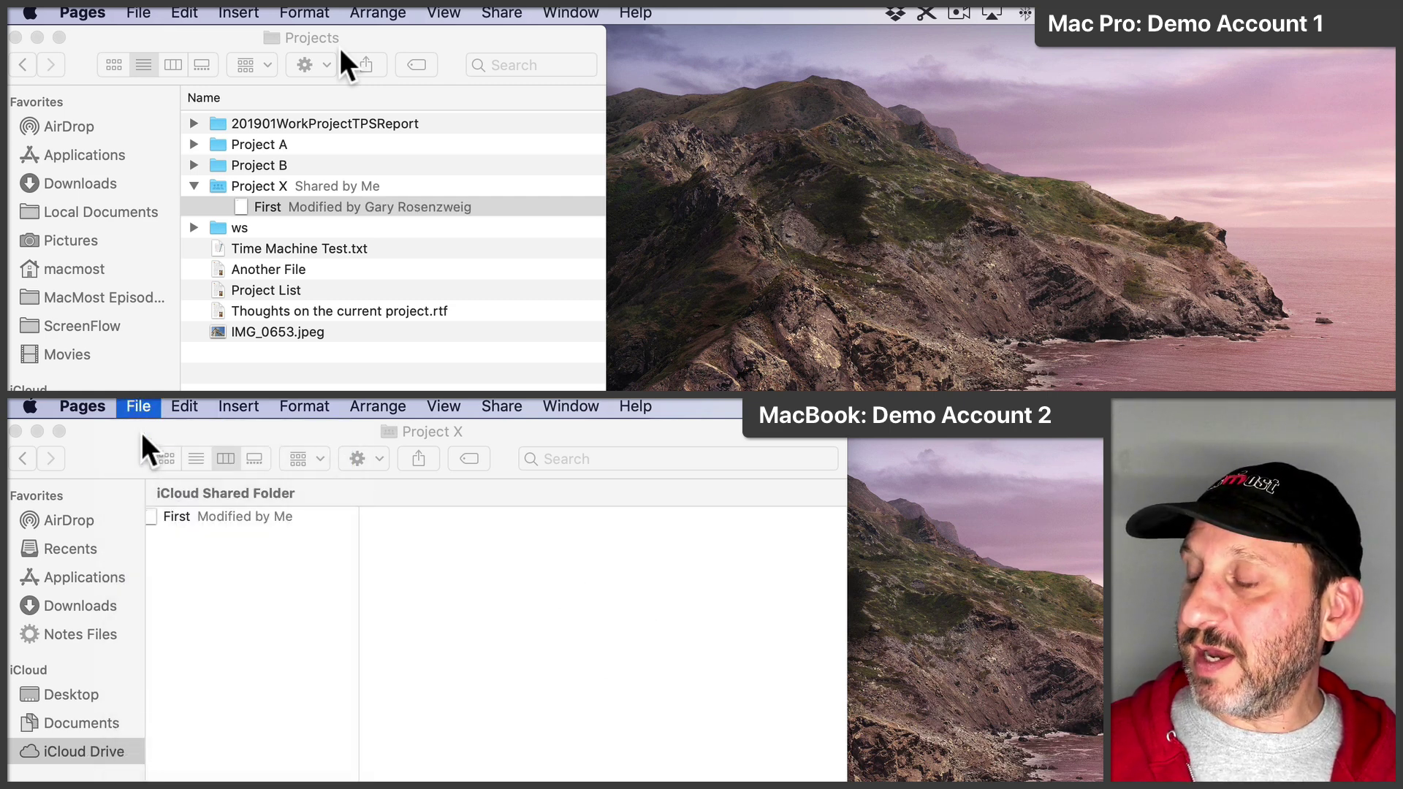
key("Return")
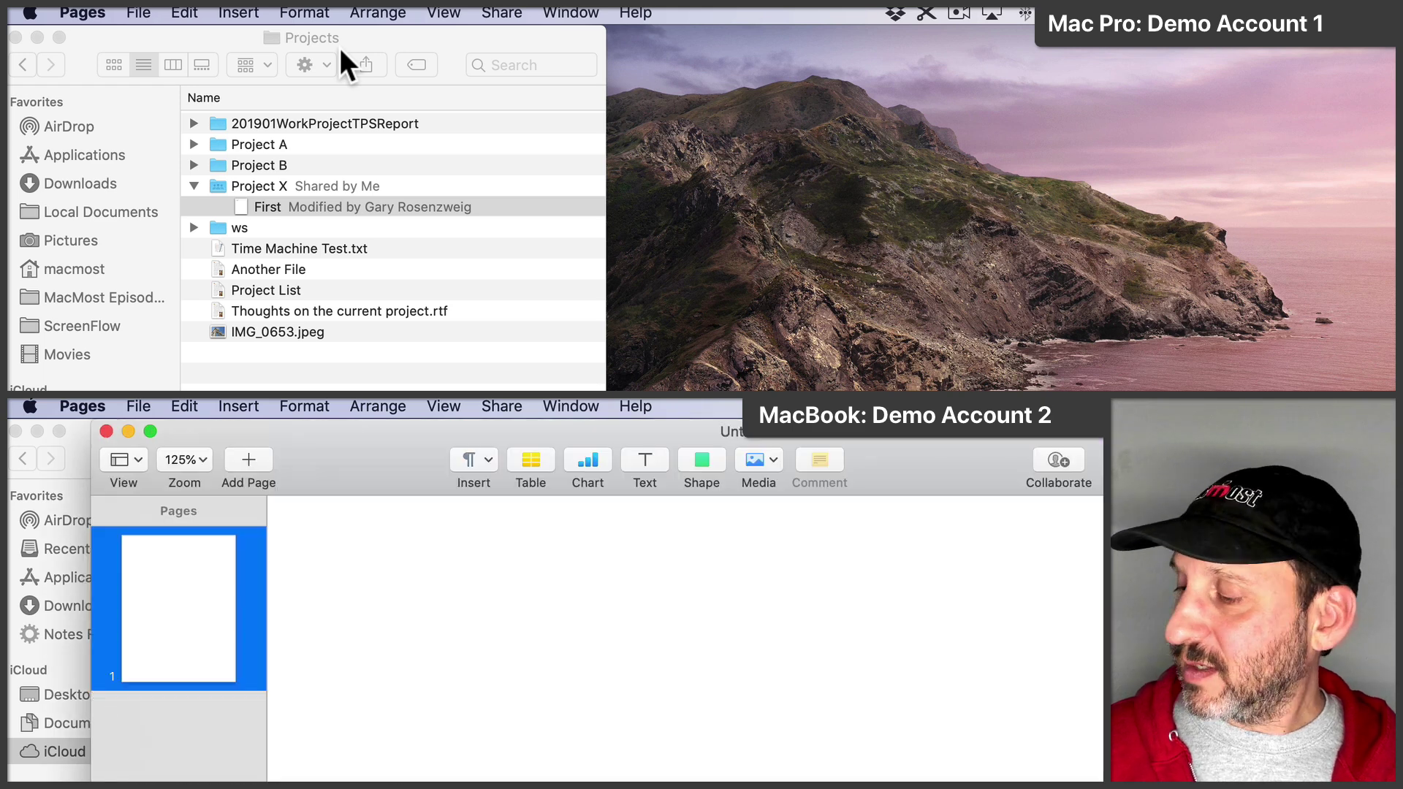
type("Test")
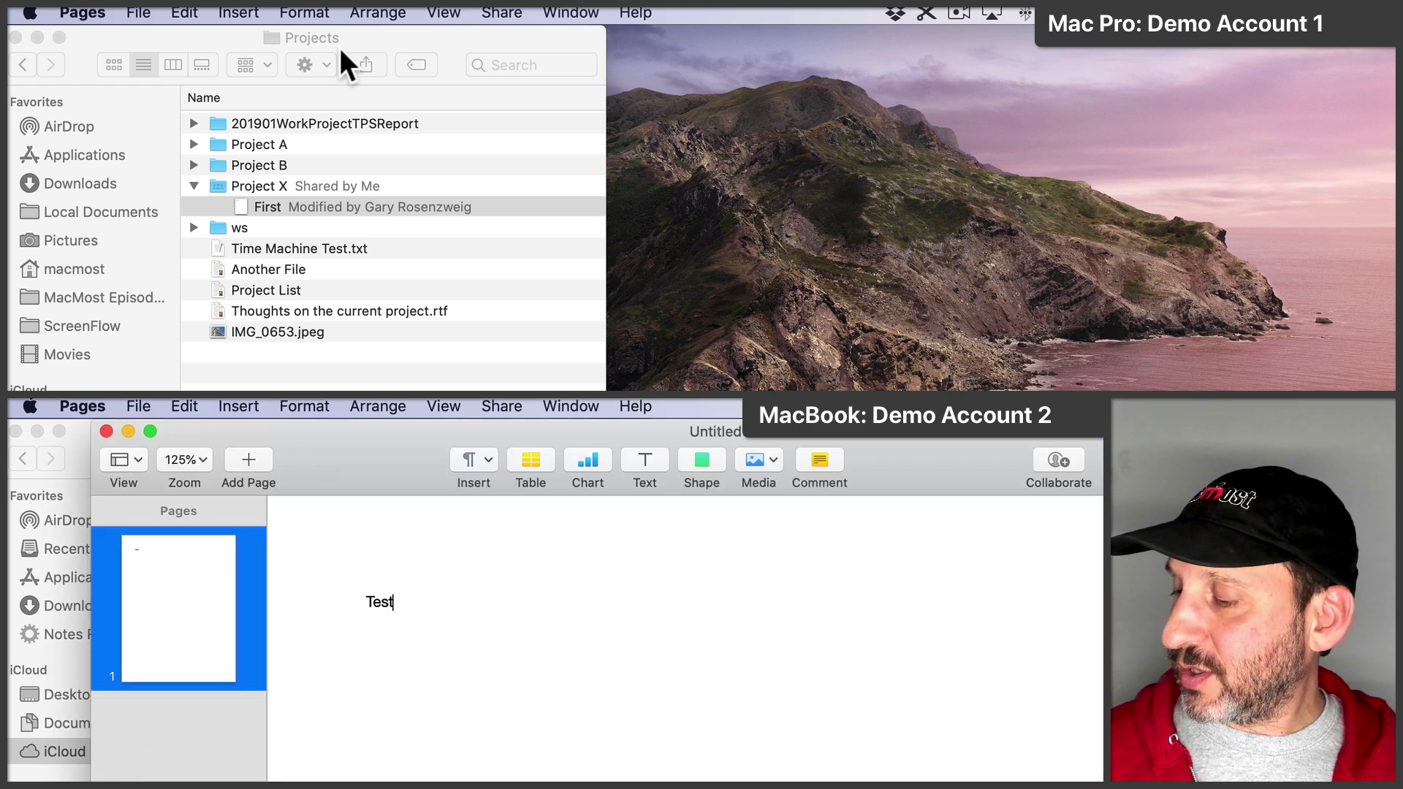
Step: Save the document as 'Second' in the Project X folder
key("super+s")
type("Second")
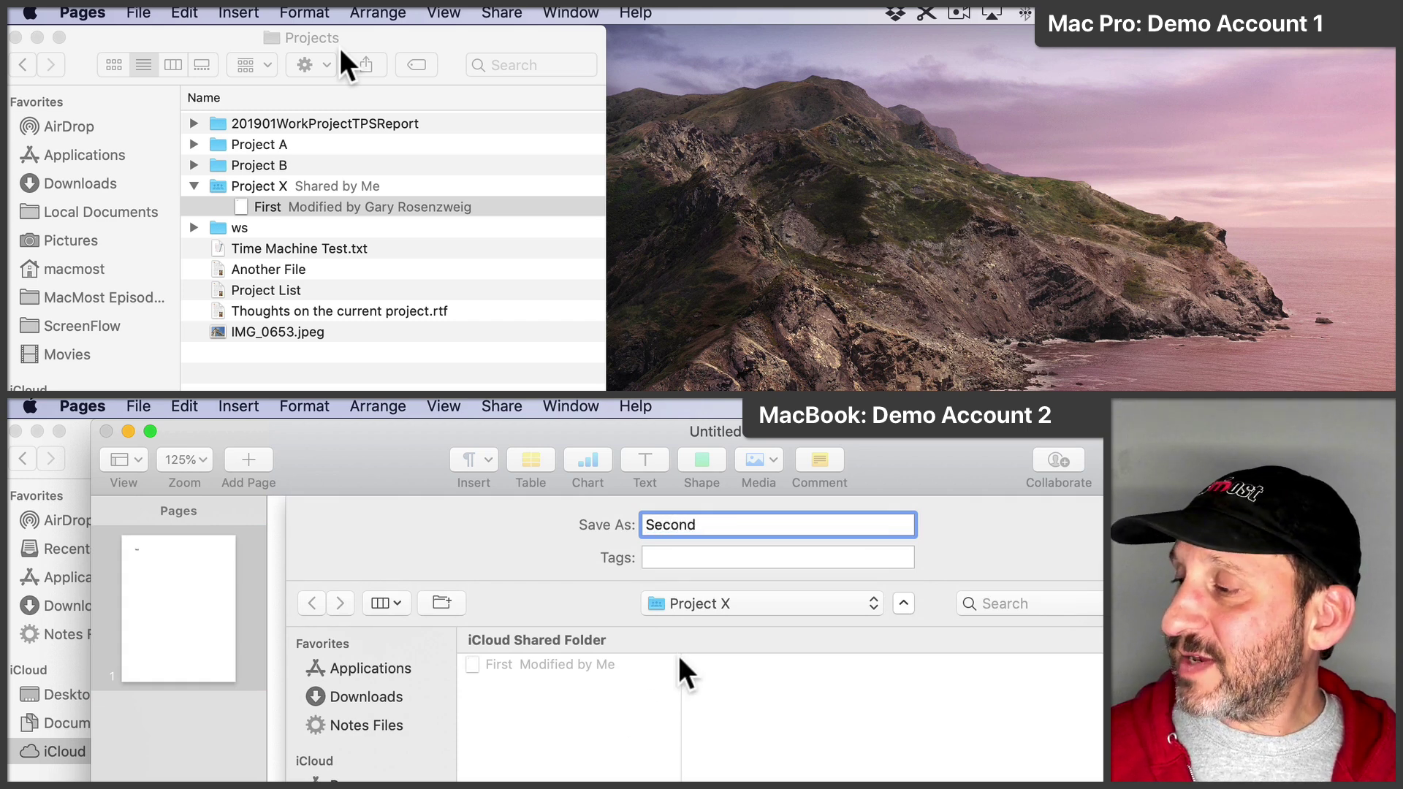
left_click(720, 605)
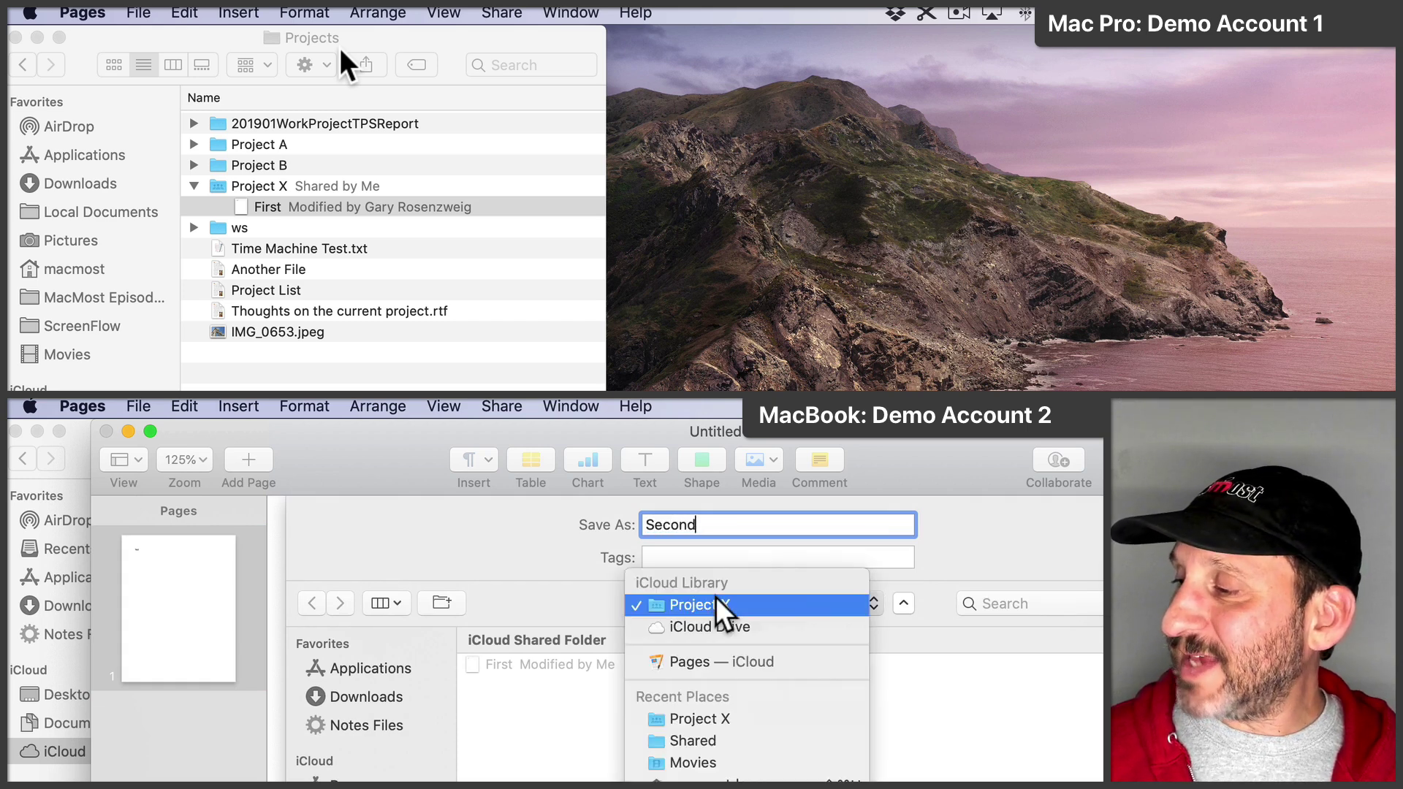
key("Escape")
key("Return")
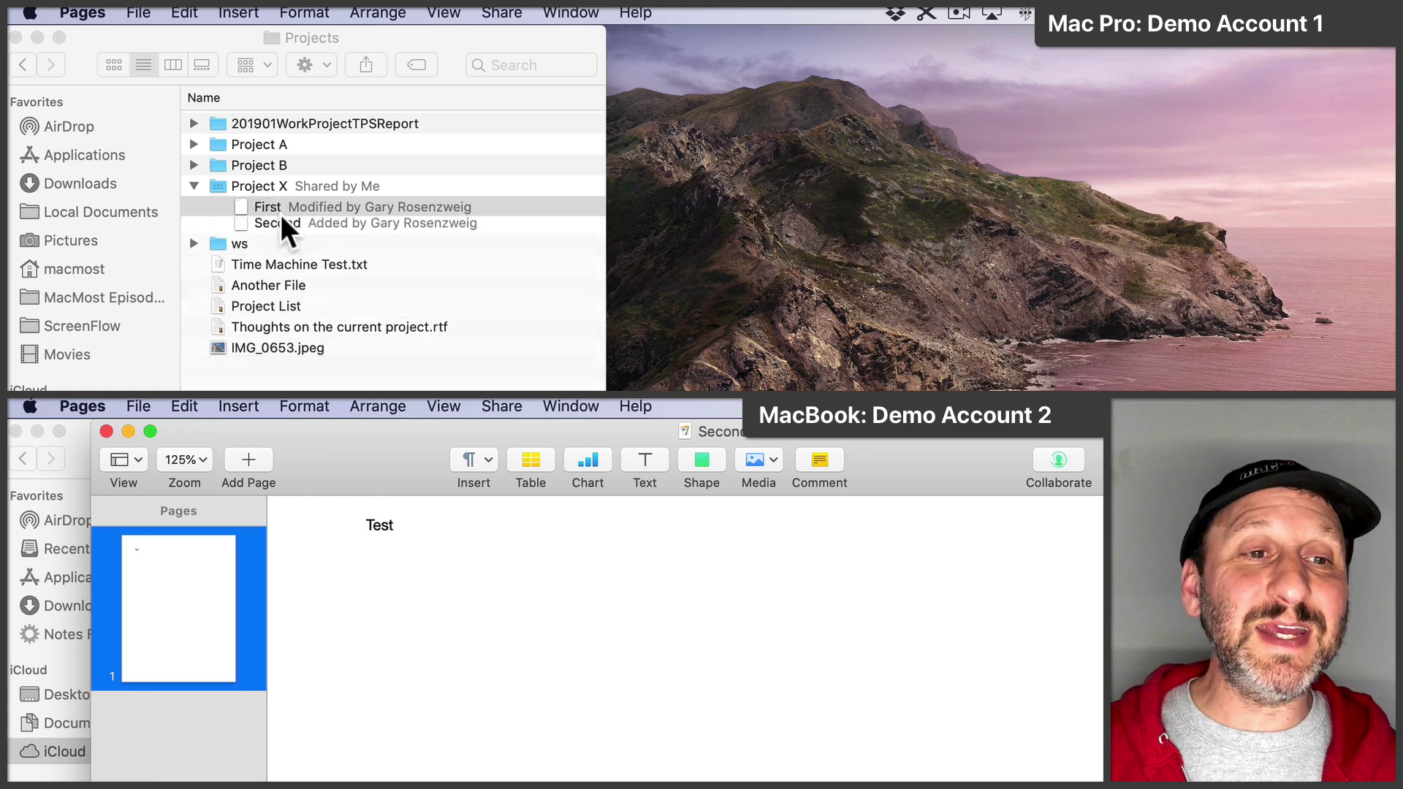
left_click(272, 225)
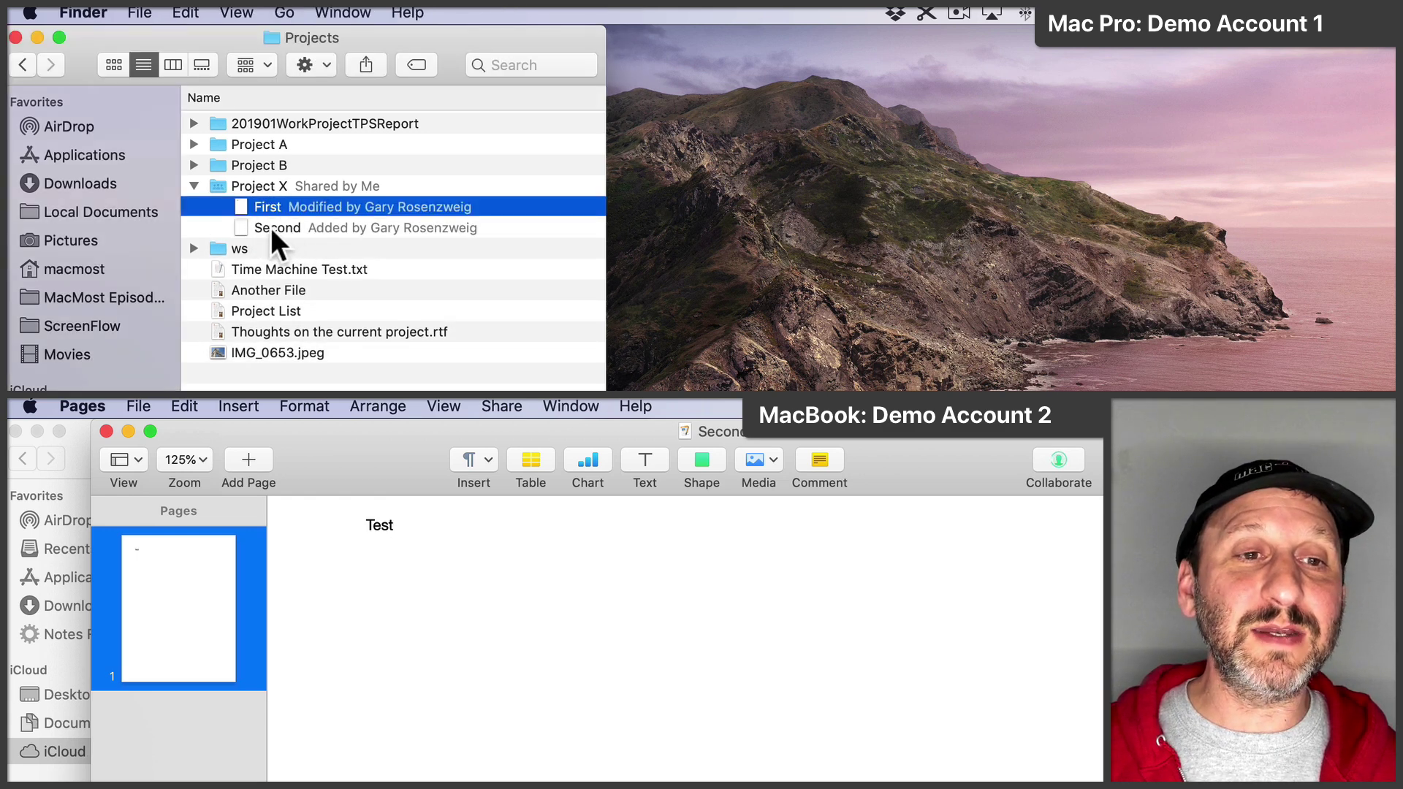
Step: Open Second on the Mac Pro, add a 'Hey!' line below Test, then close it
double_click(270, 226)
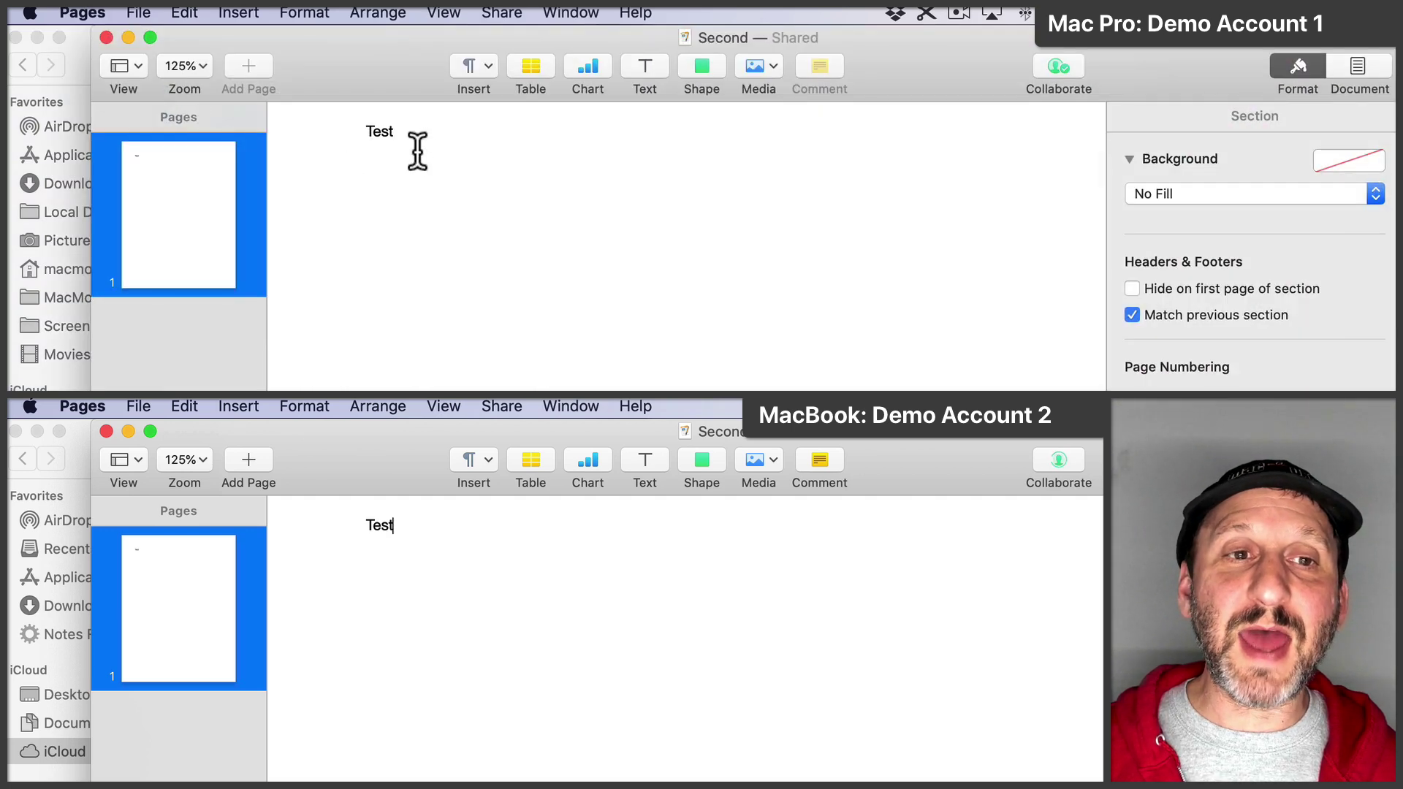
left_click(417, 151)
key("Return")
type("Hey!")
key("Return")
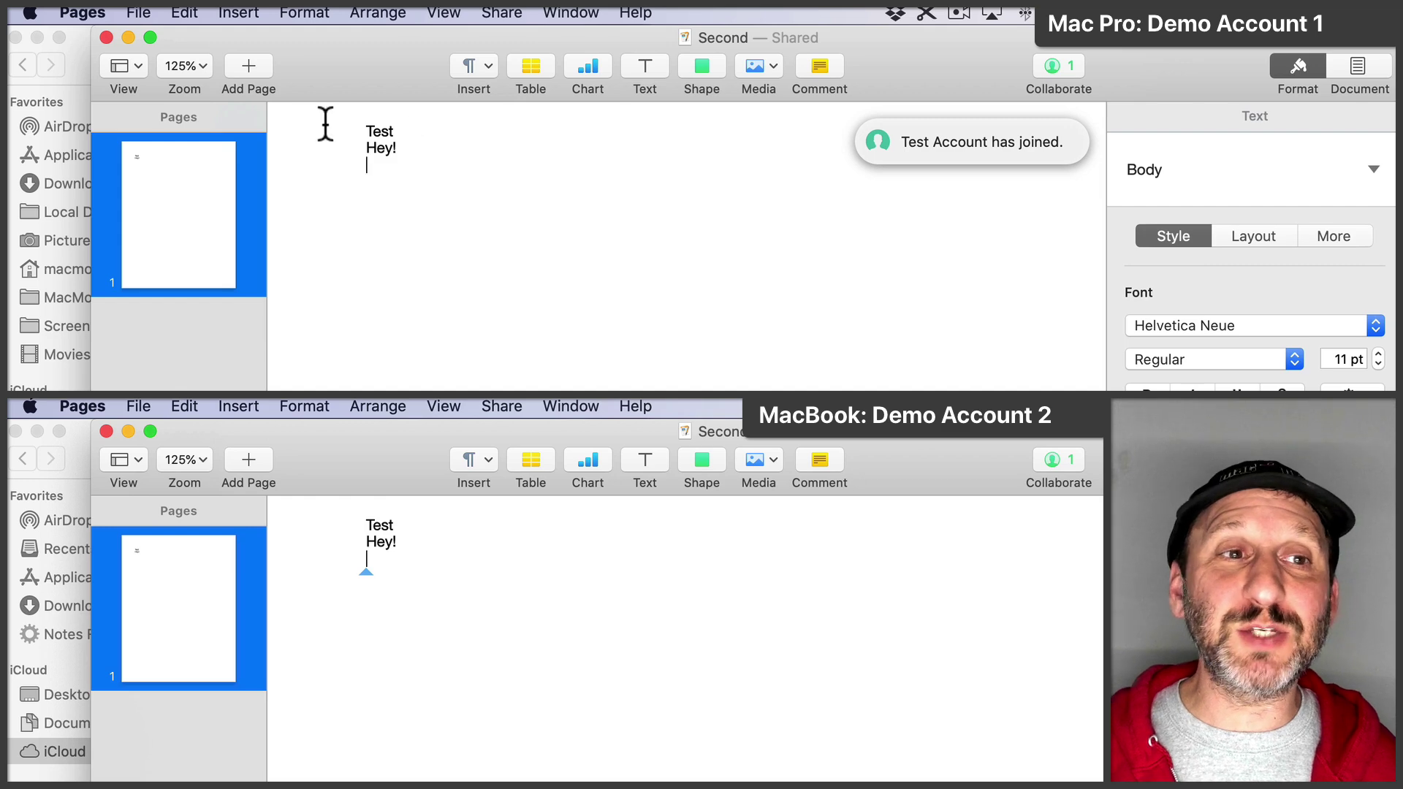
left_click(107, 37)
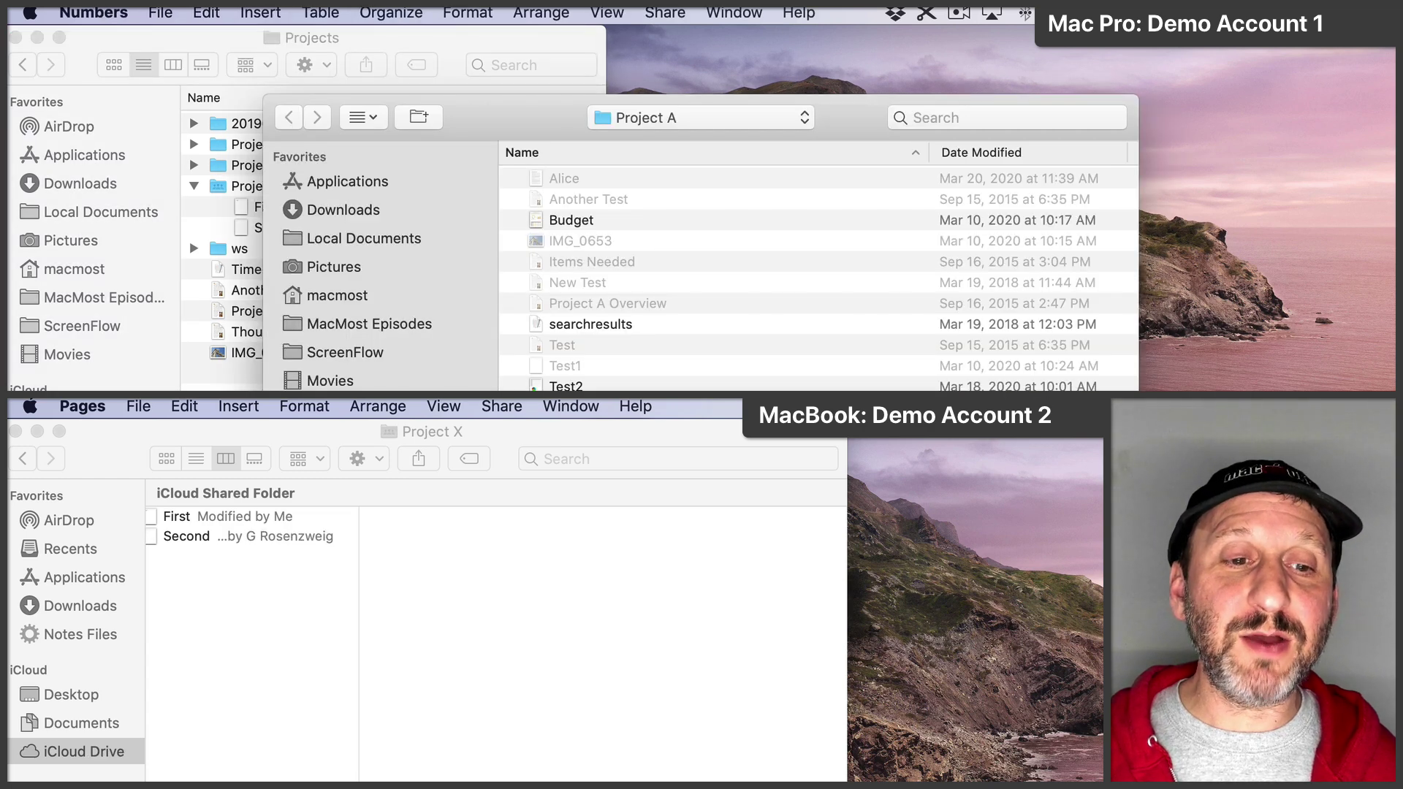
Step: Save a new blank Numbers spreadsheet as 'Spreadsheet' in the Project X folder
left_click(160, 12)
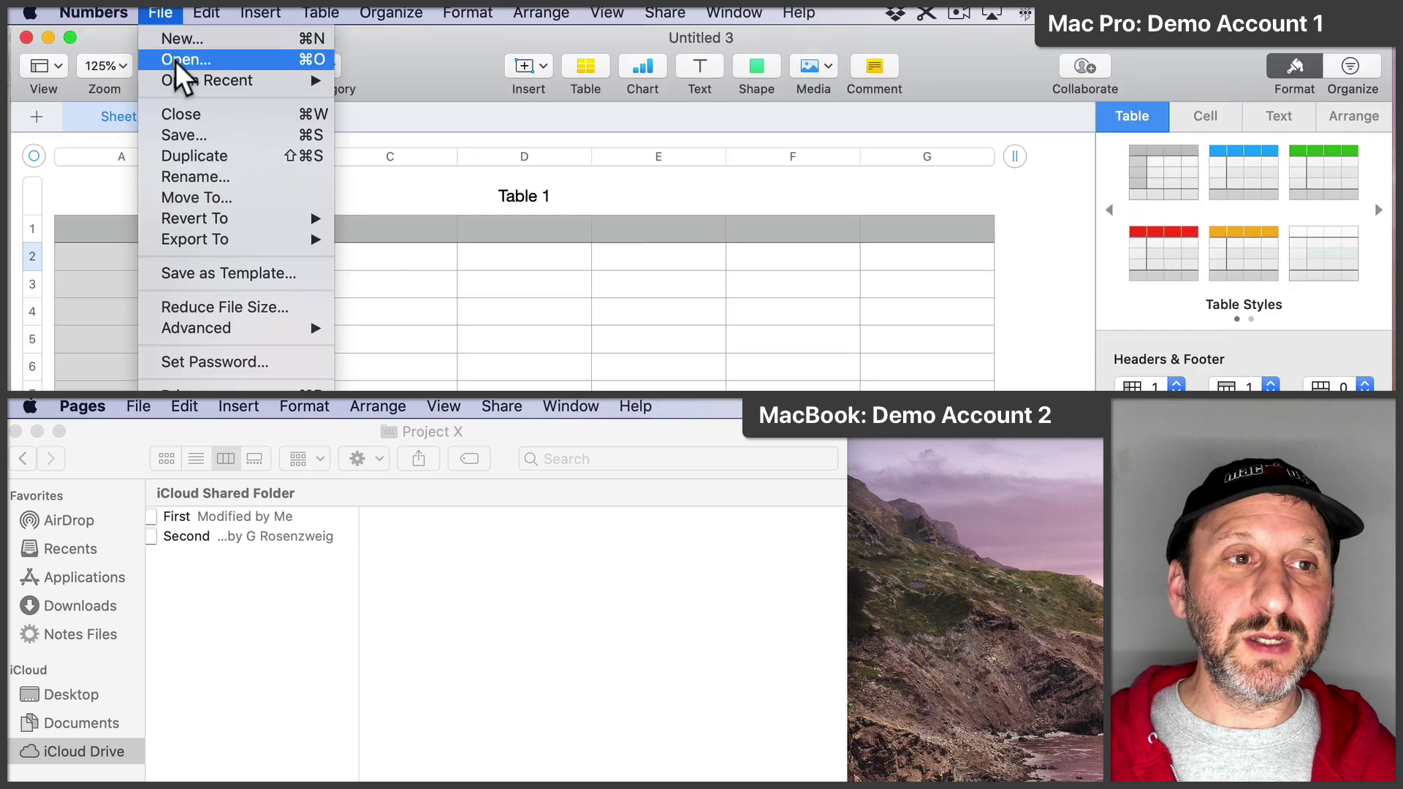
left_click(193, 135)
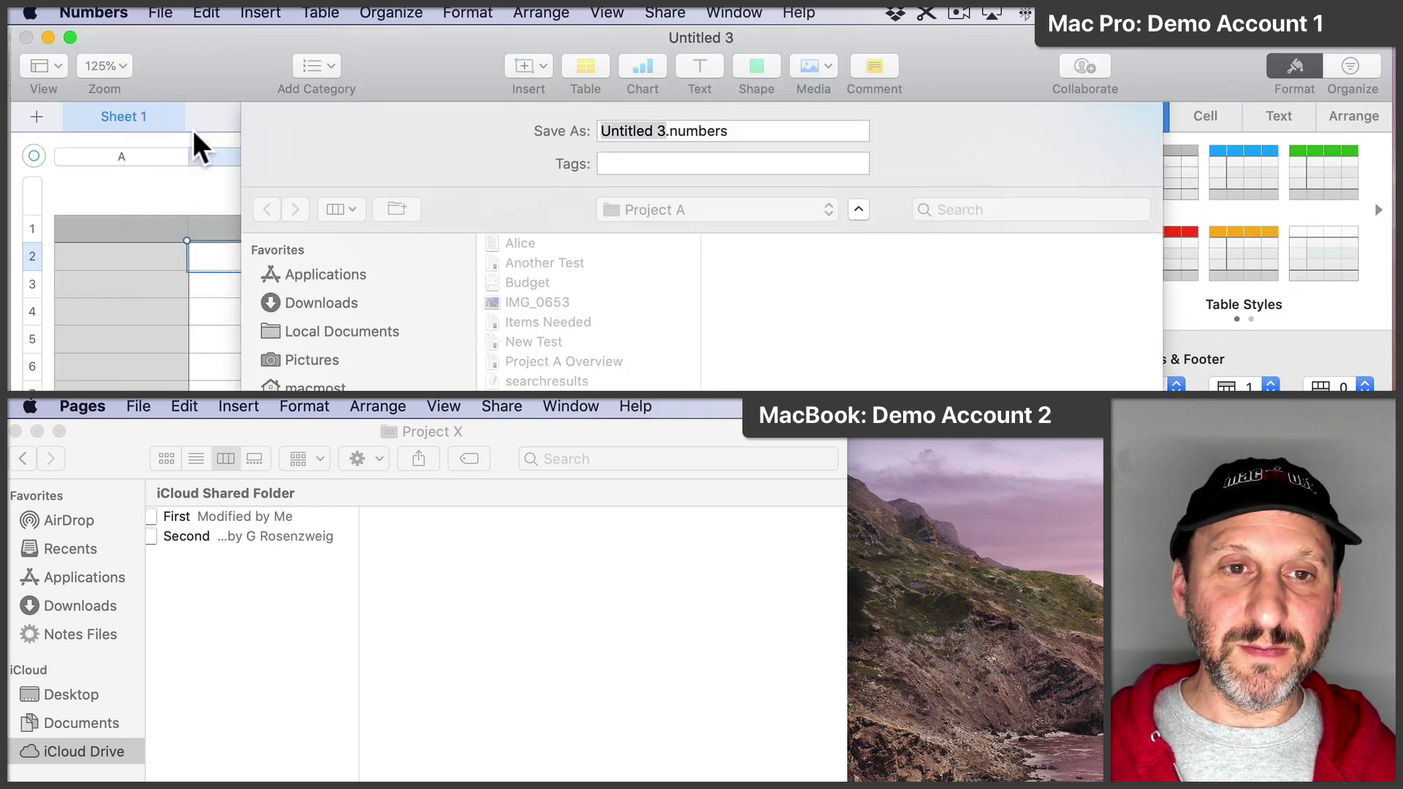
left_click(693, 211)
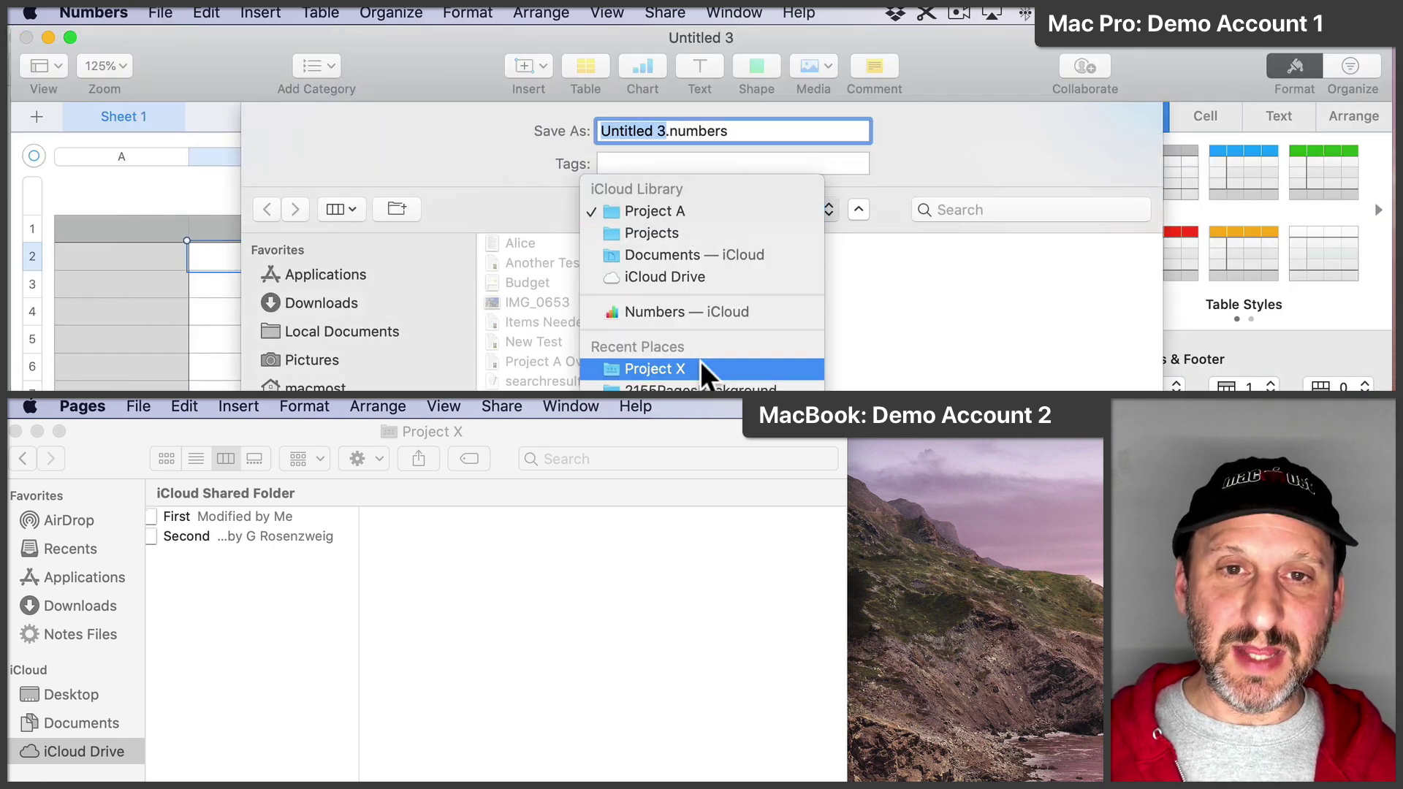
left_click(700, 368)
type("Spreadsheet")
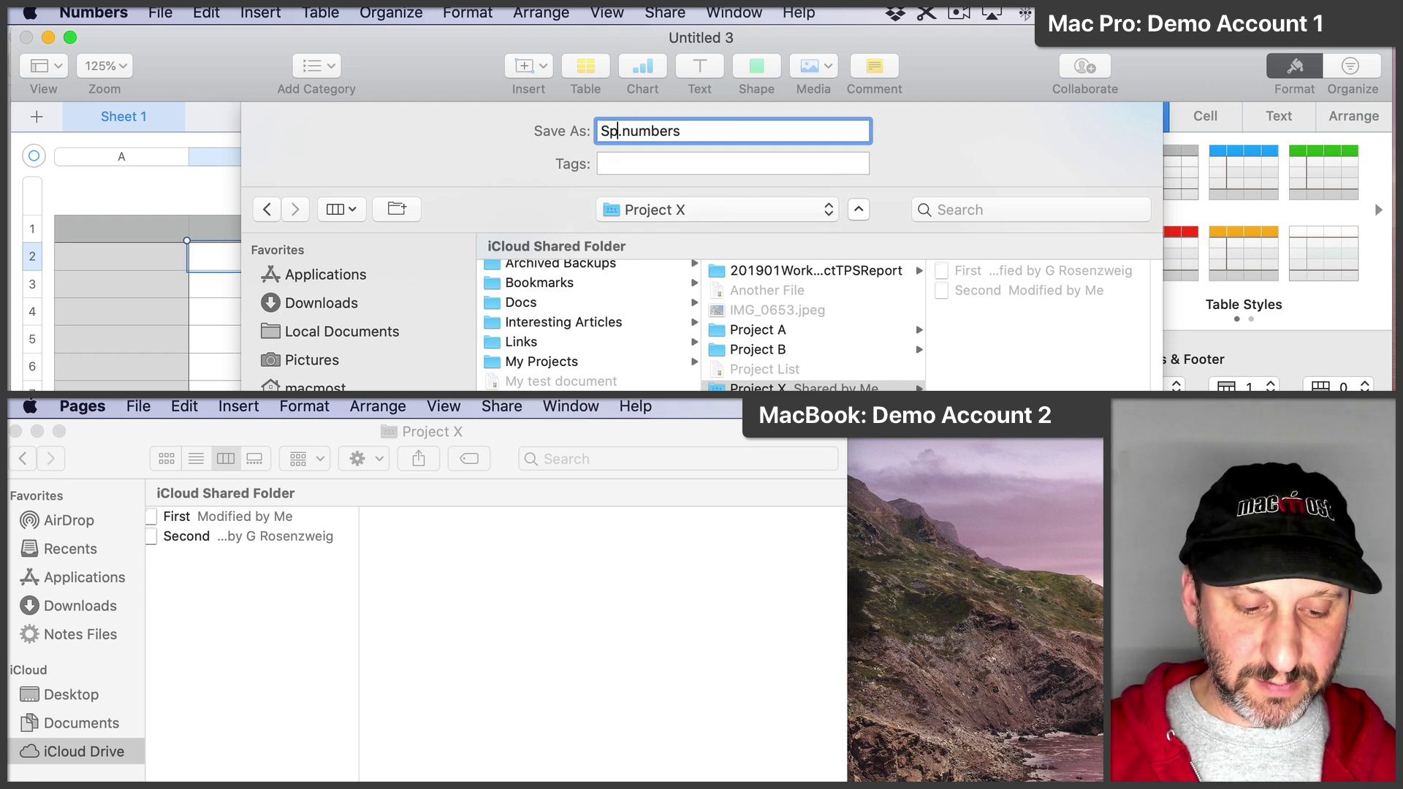
key("Return")
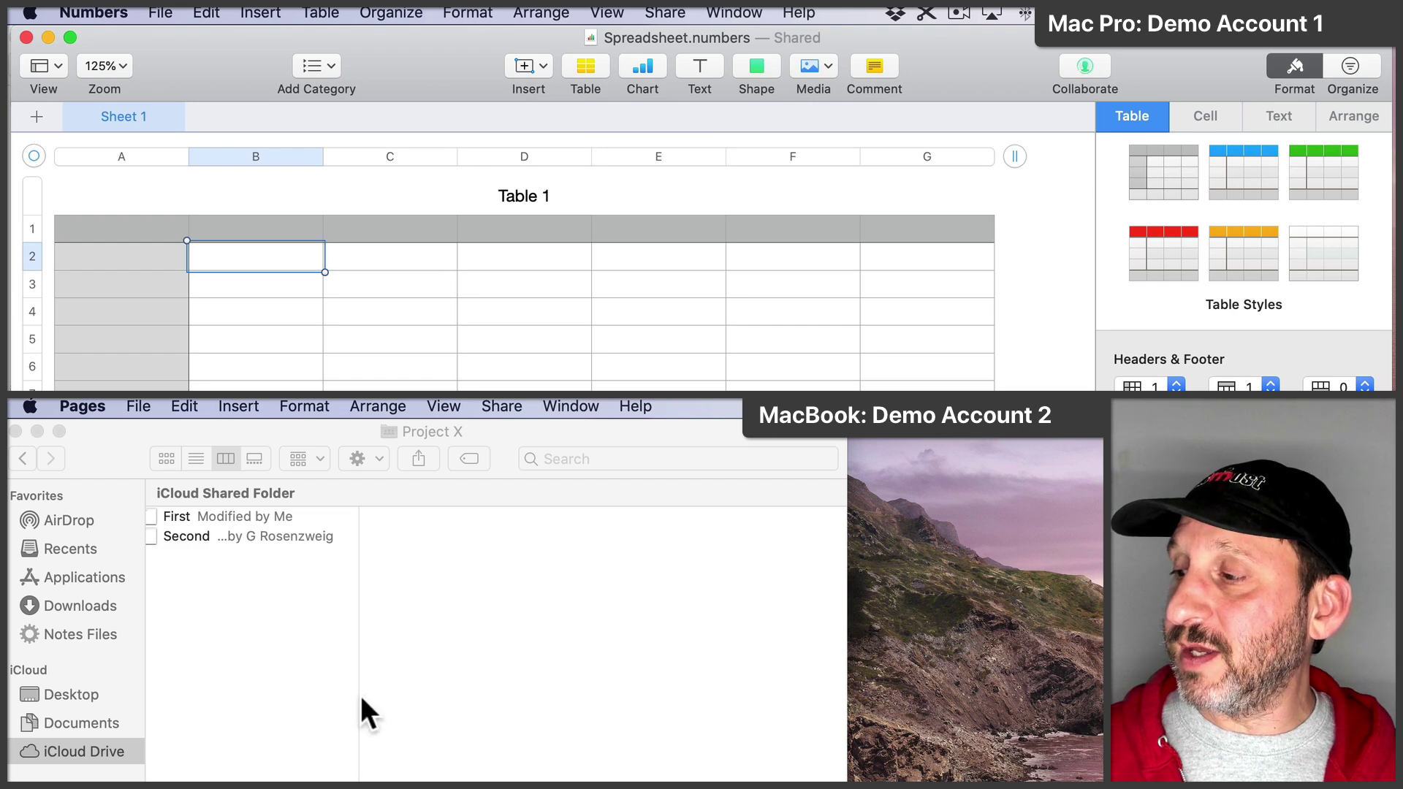
left_click(327, 651)
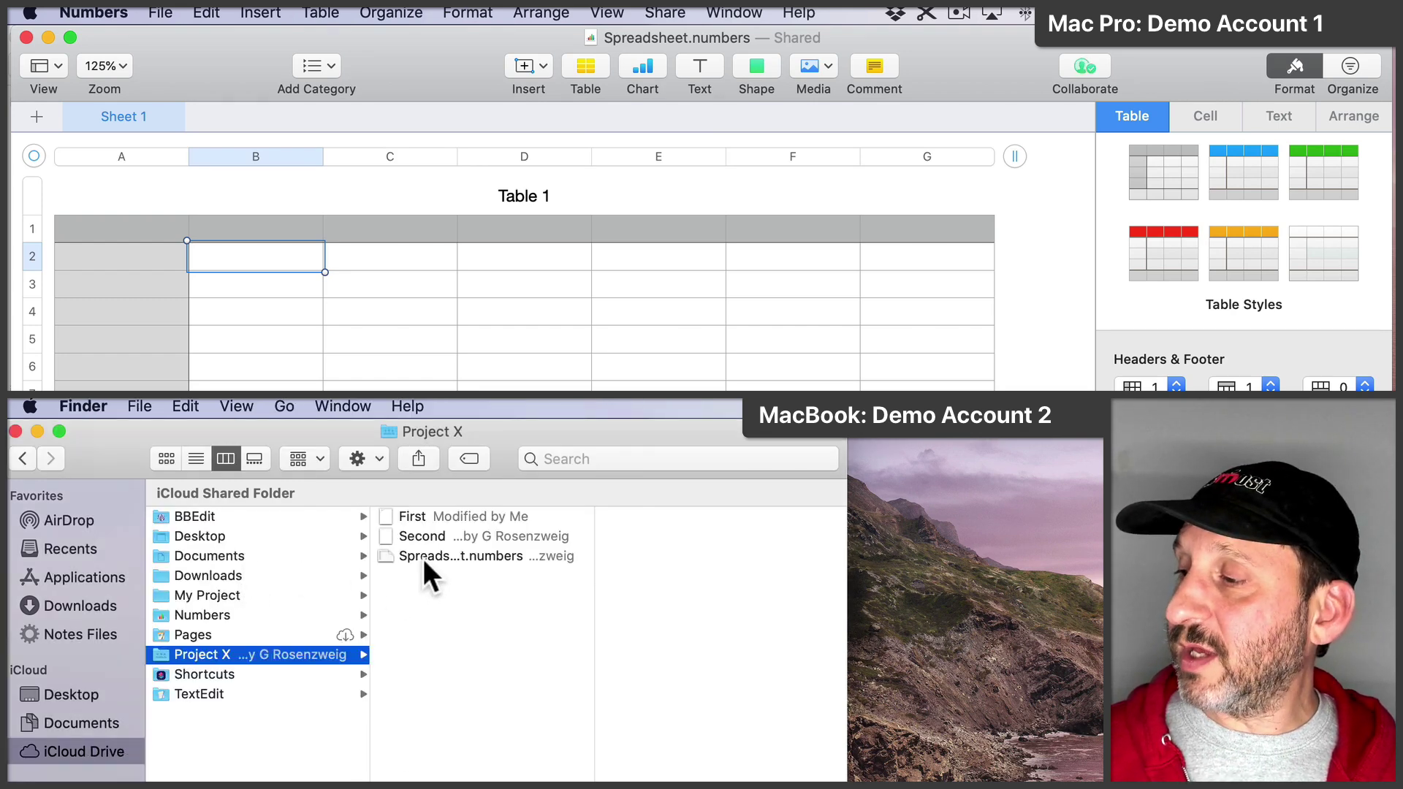
Step: Open Spreadsheet.numbers on the MacBook, enter '!!!!' in cell B2, then close Numbers
double_click(429, 553)
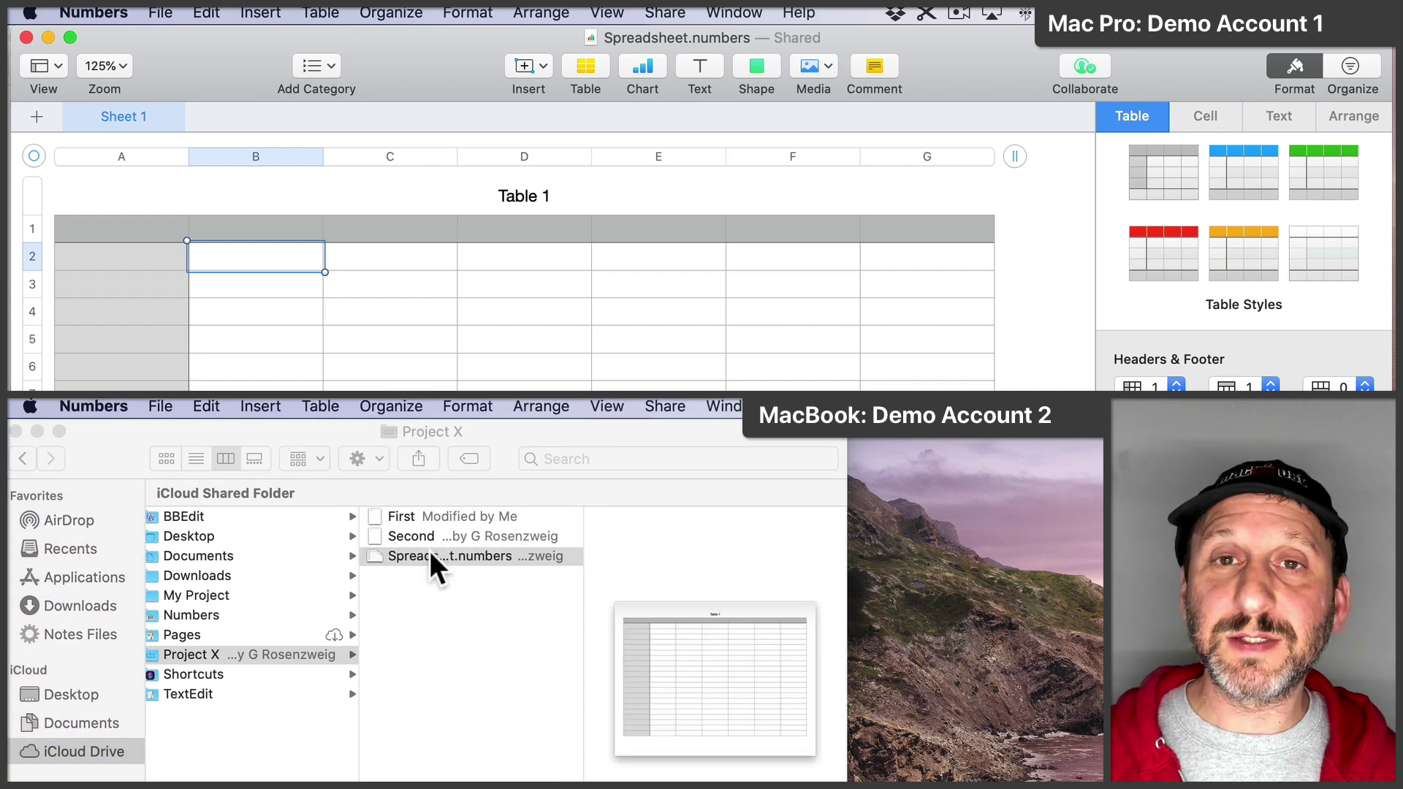
key("Return")
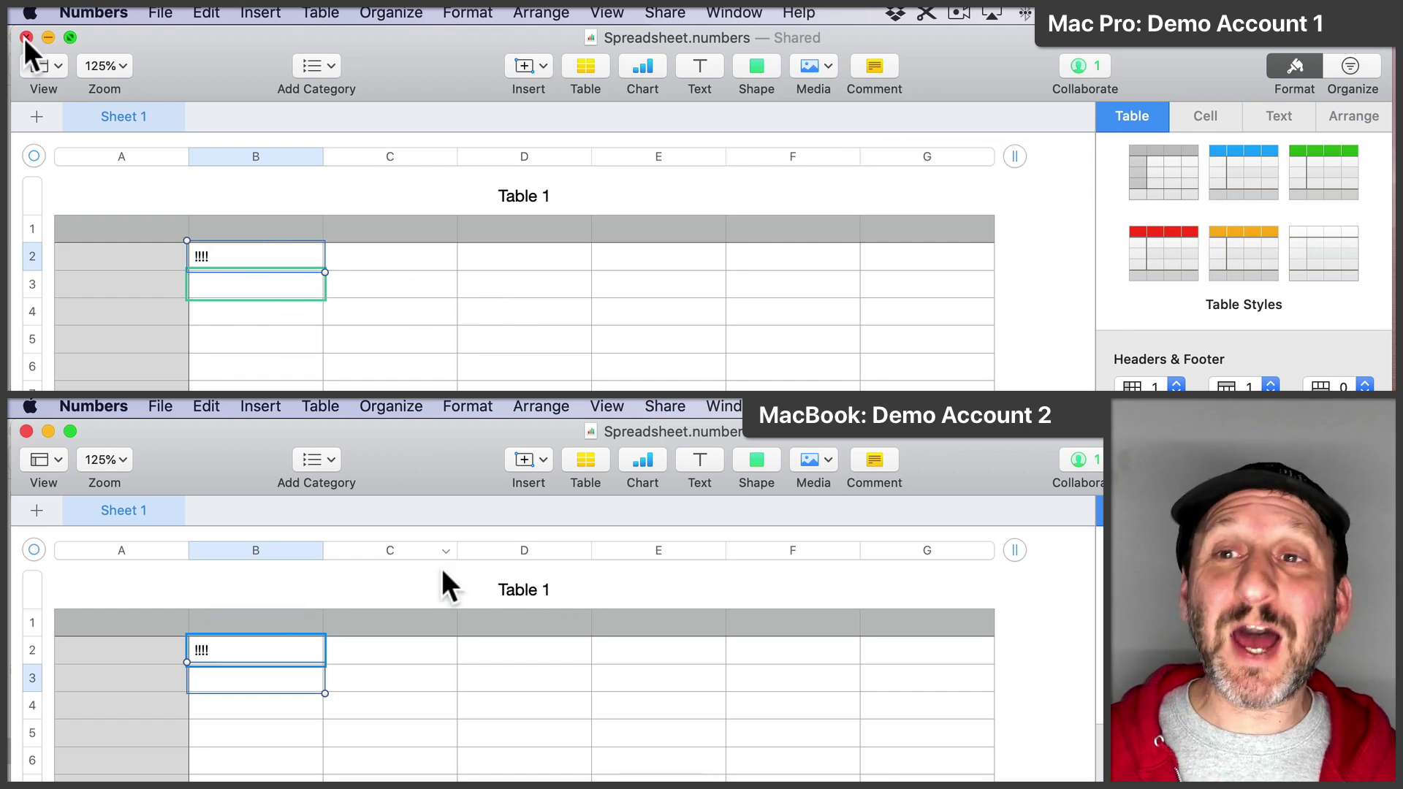
left_click(26, 431)
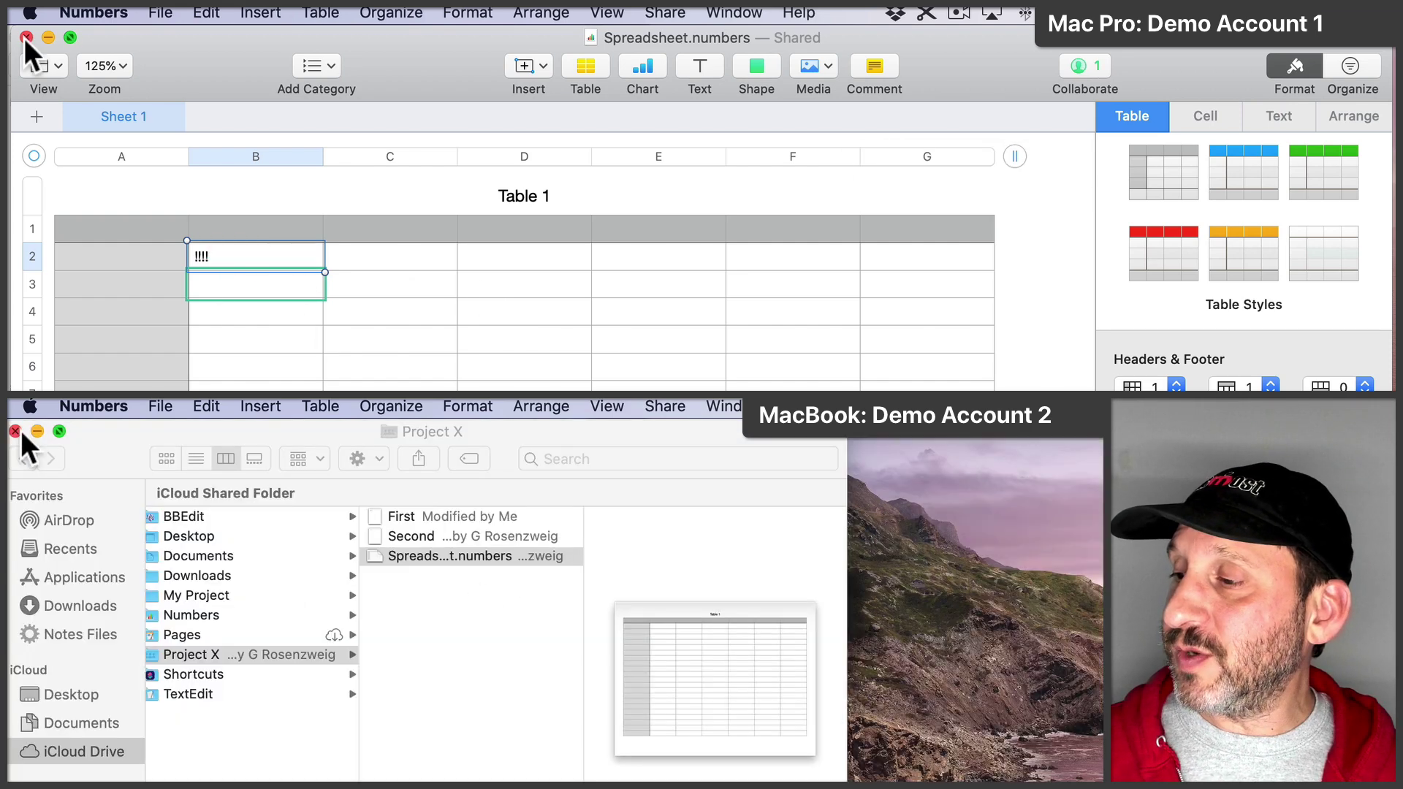
key("super+q")
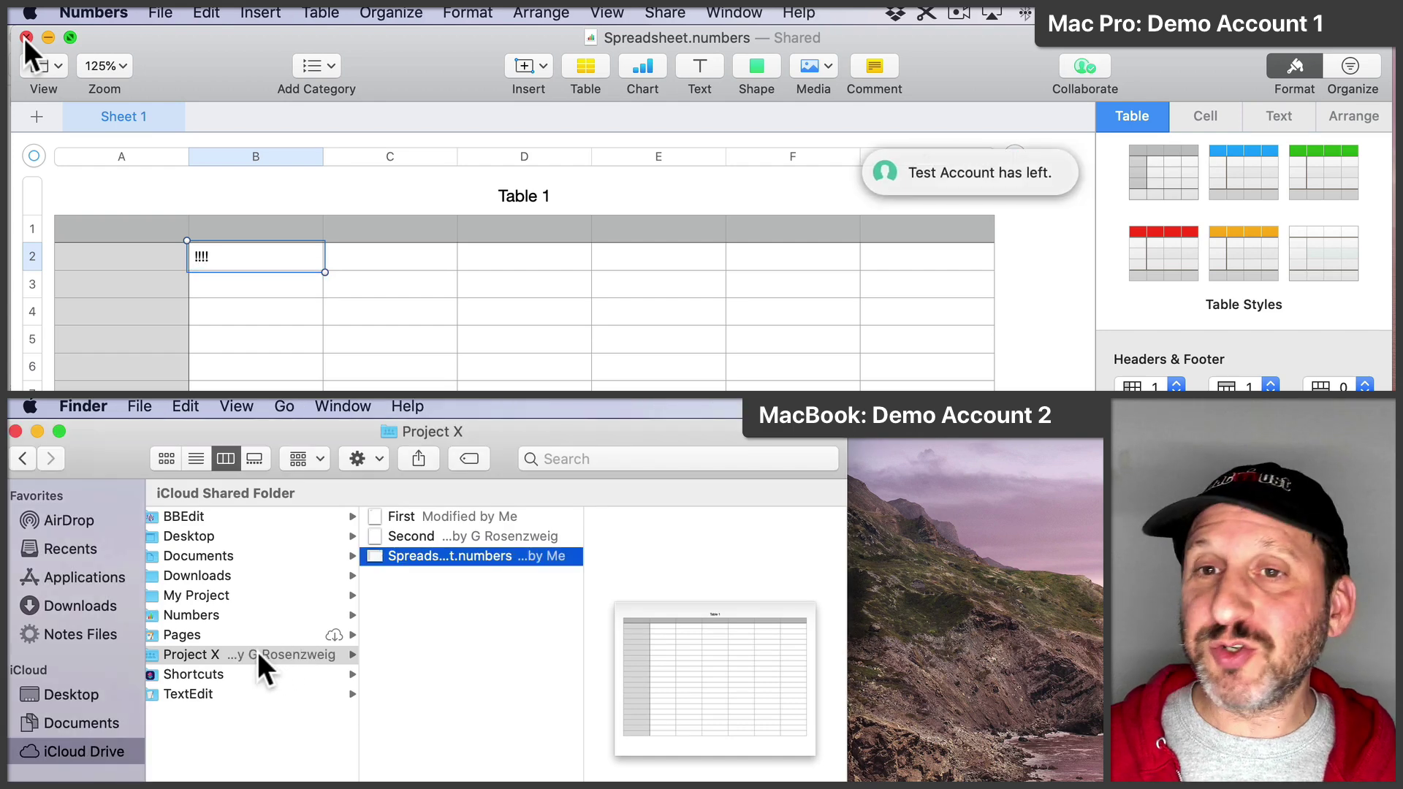
left_click(208, 661)
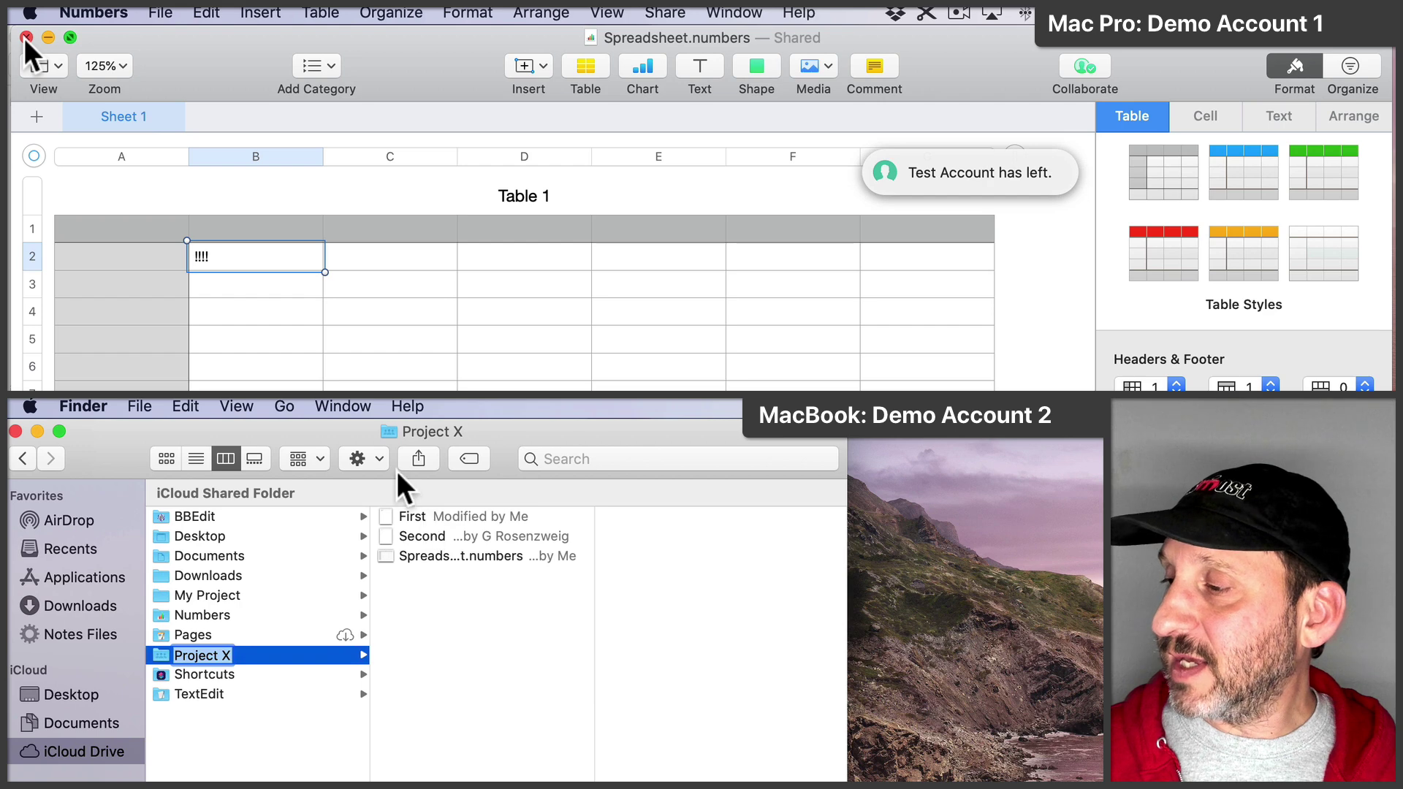
Step: Show Project X's participants on the MacBook and open your own entry's options; close the Mac Pro spreadsheet
left_click(420, 459)
left_click(463, 582)
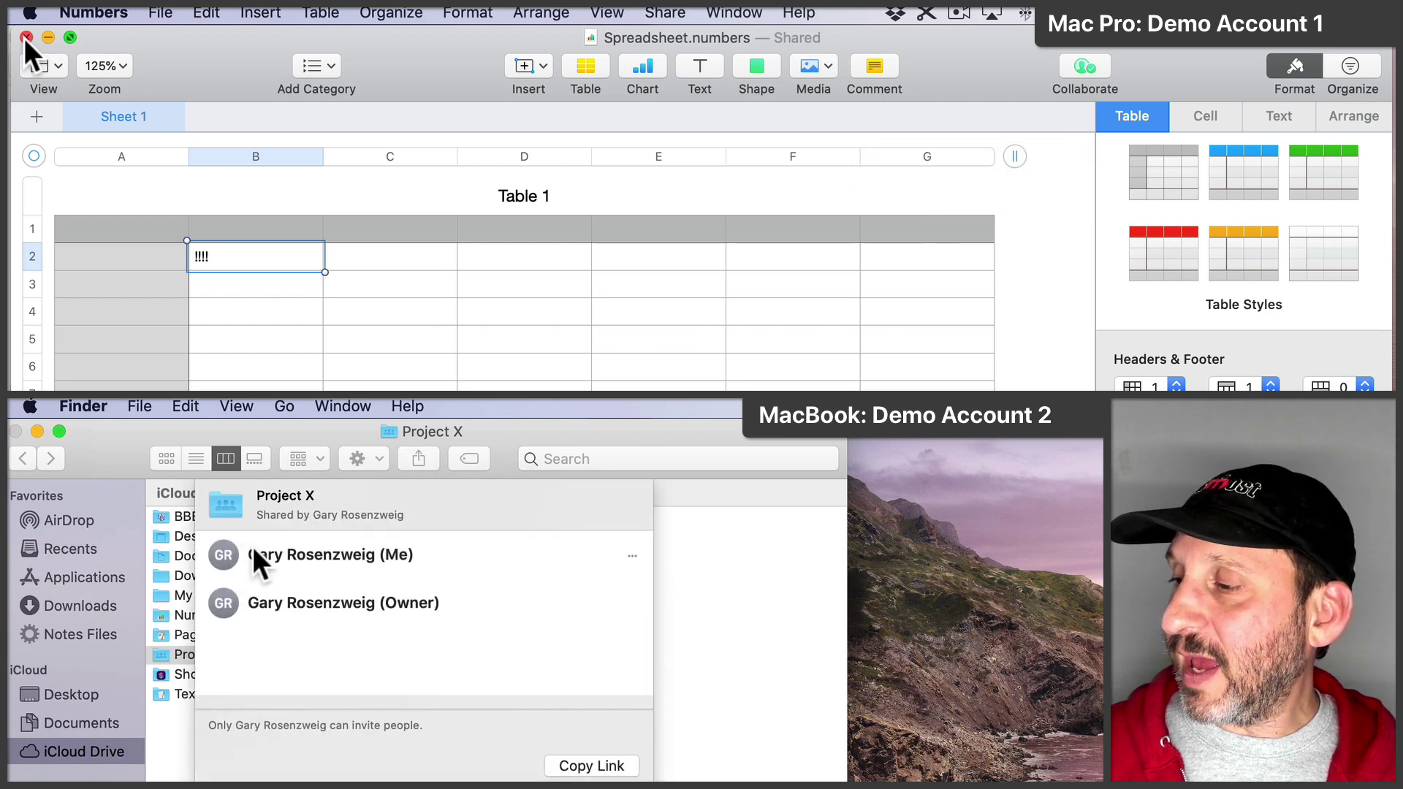
left_click(349, 561)
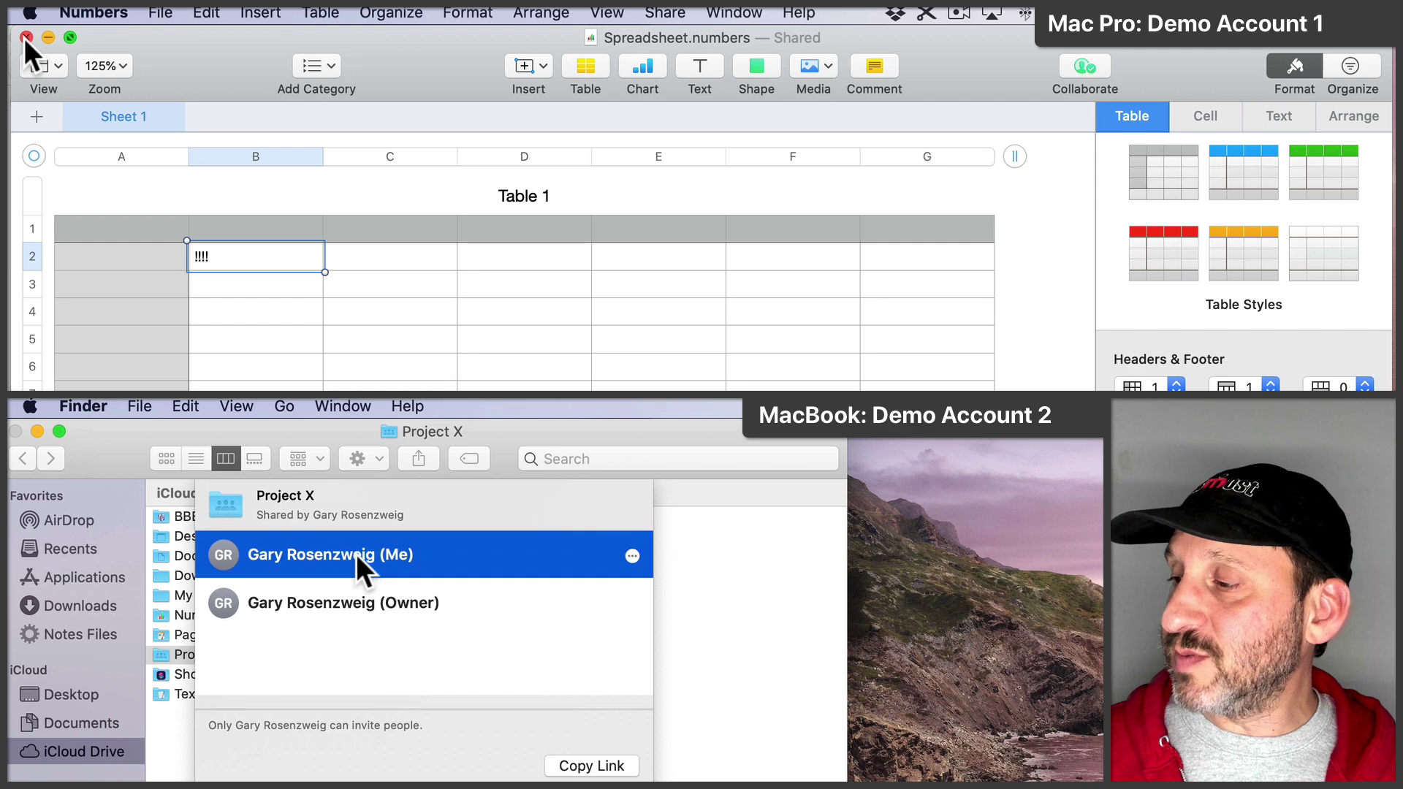
left_click(347, 610)
left_click(354, 553)
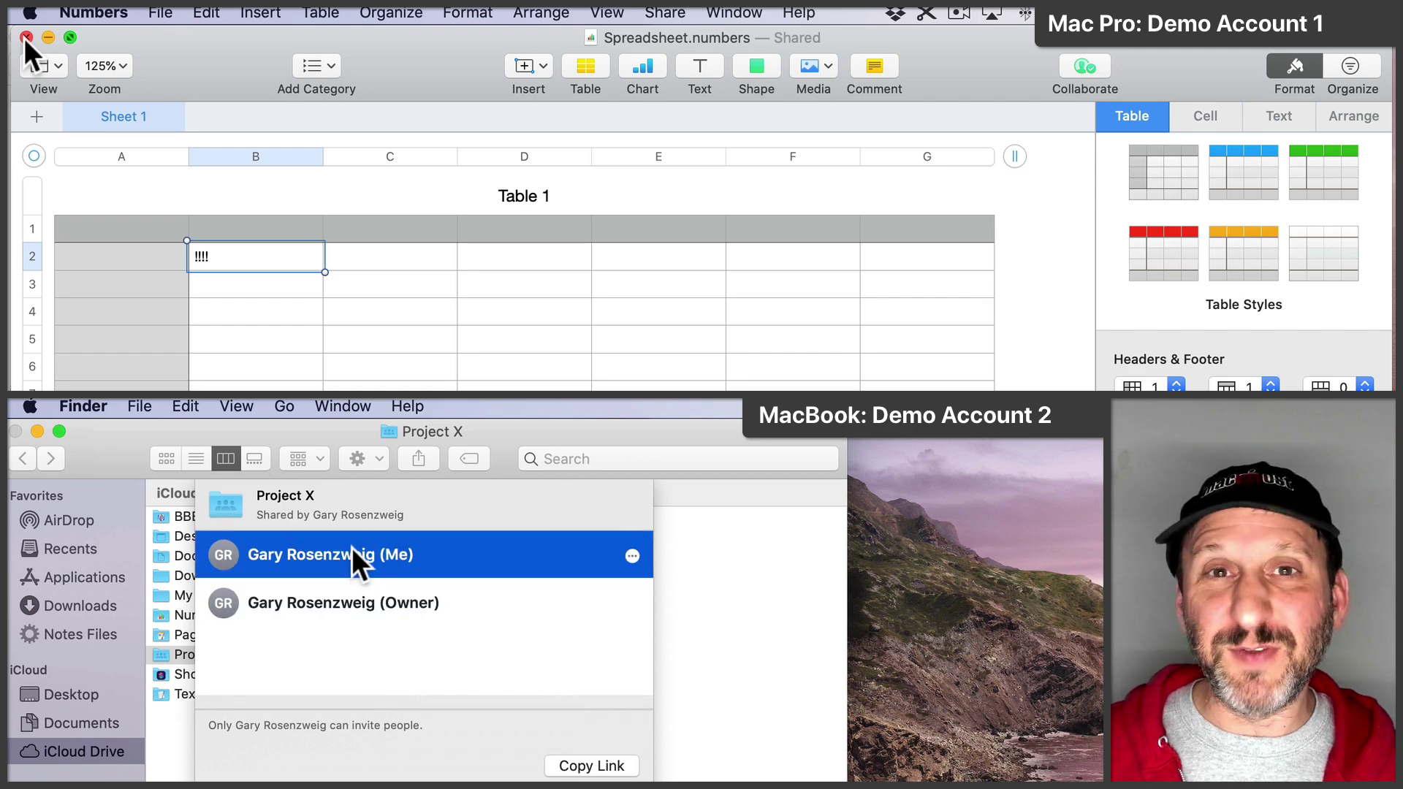
left_click(632, 556)
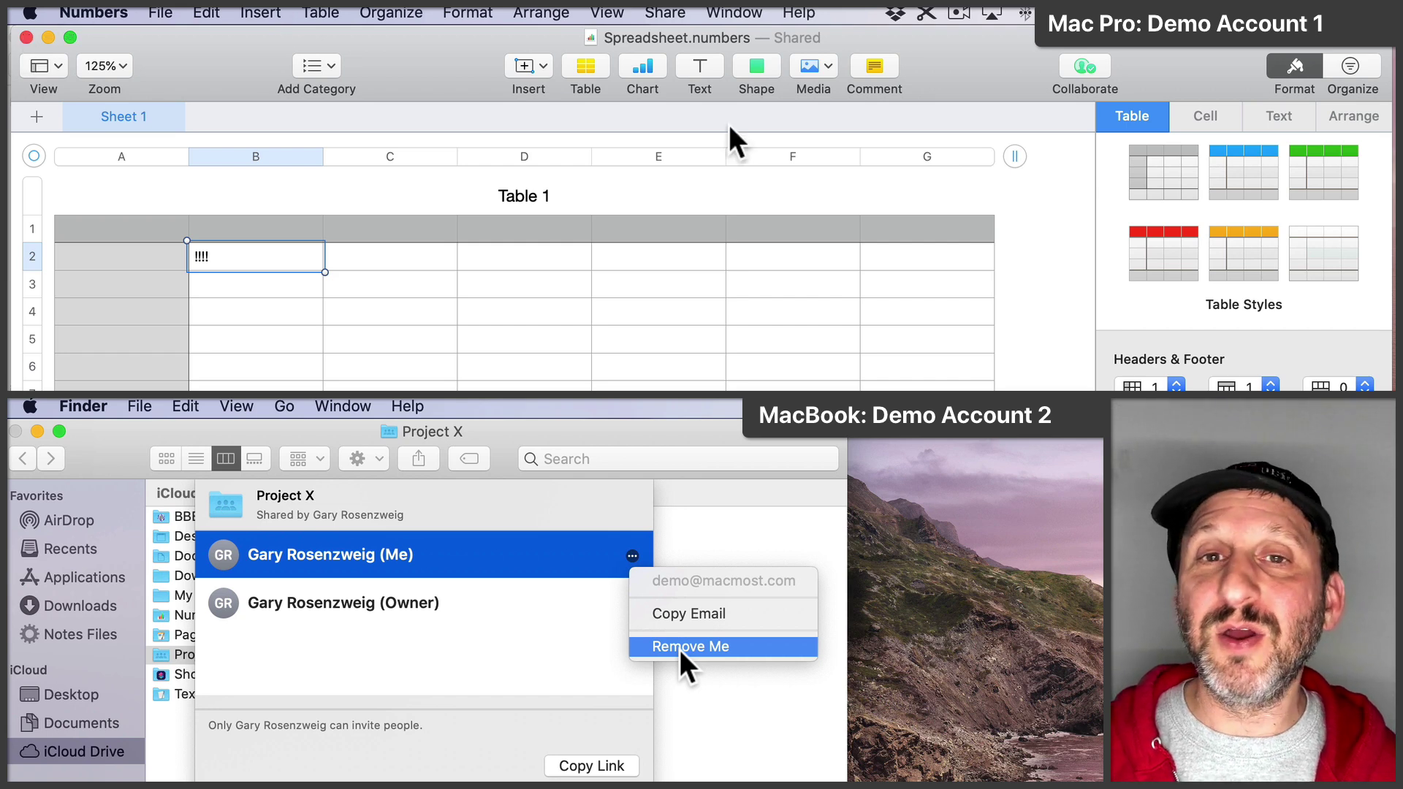
left_click(25, 37)
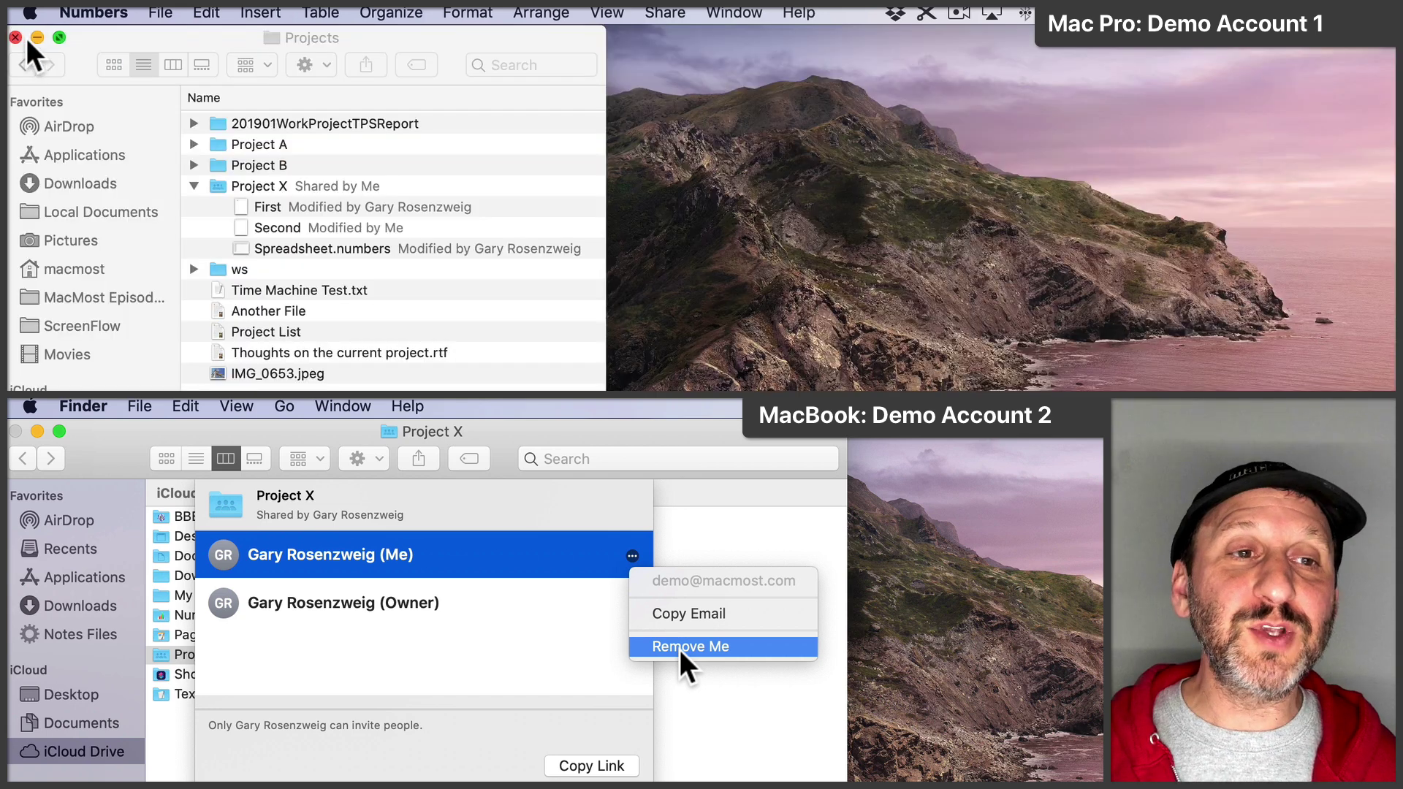
left_click(263, 188)
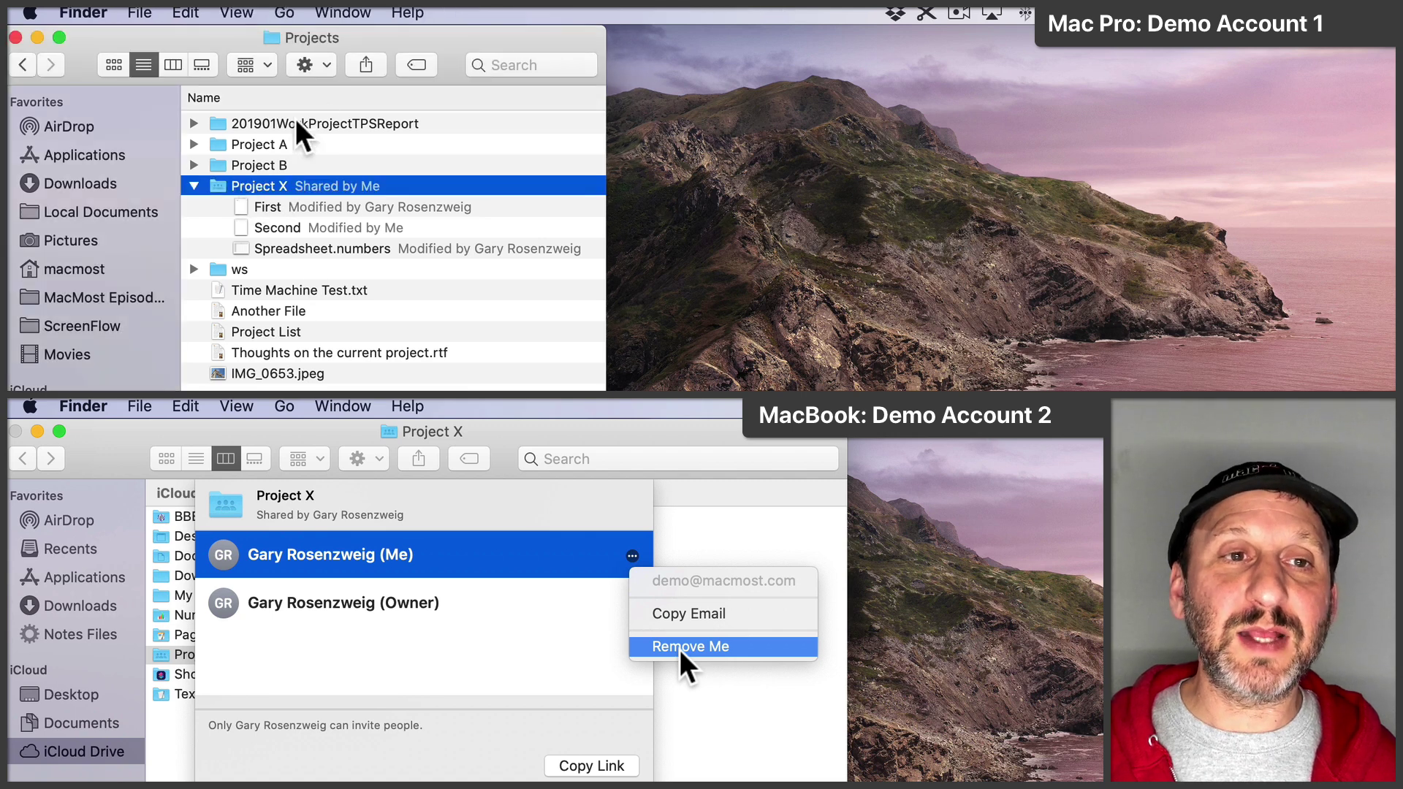
Step: Remove Test Account's access to Project X from the Mac Pro's participant list
left_click(366, 65)
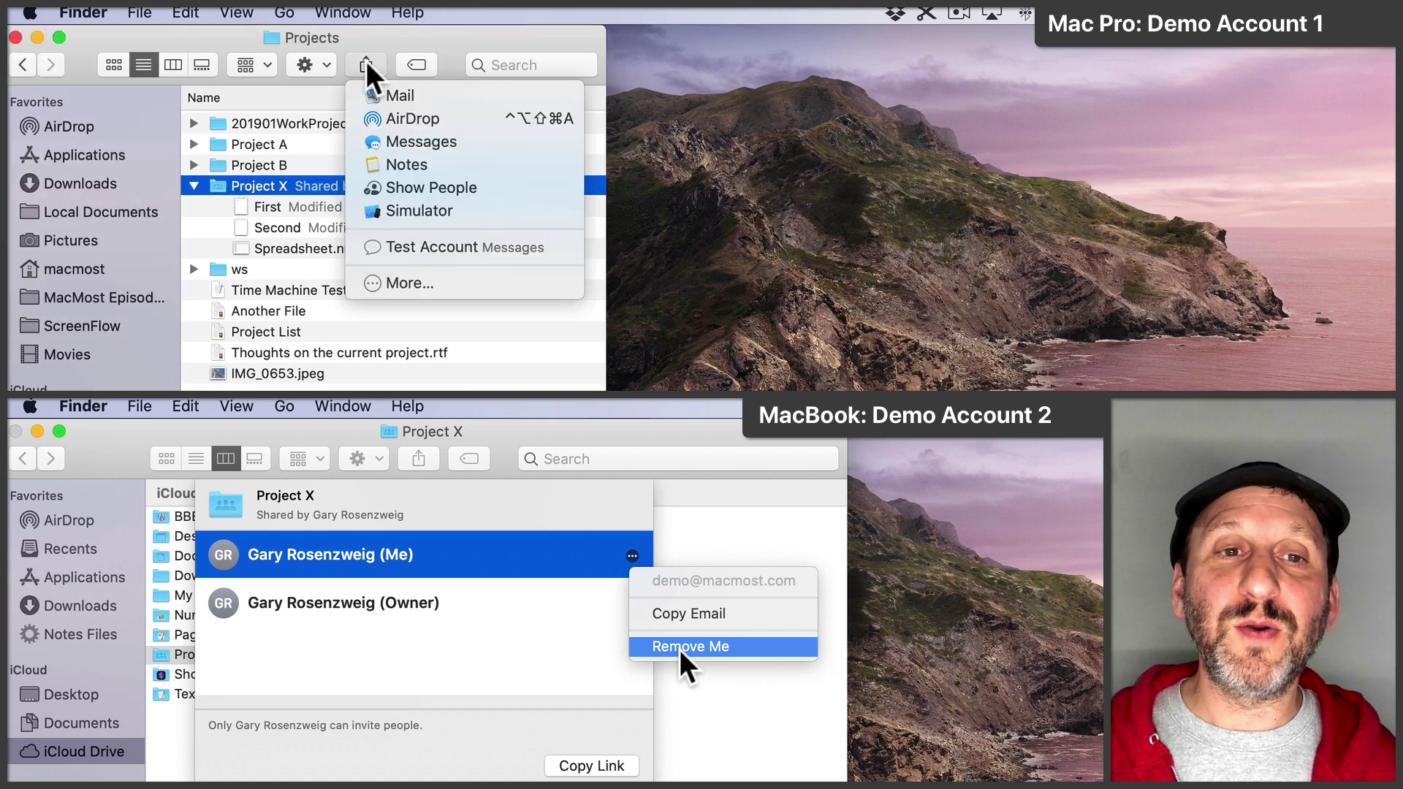
left_click(427, 187)
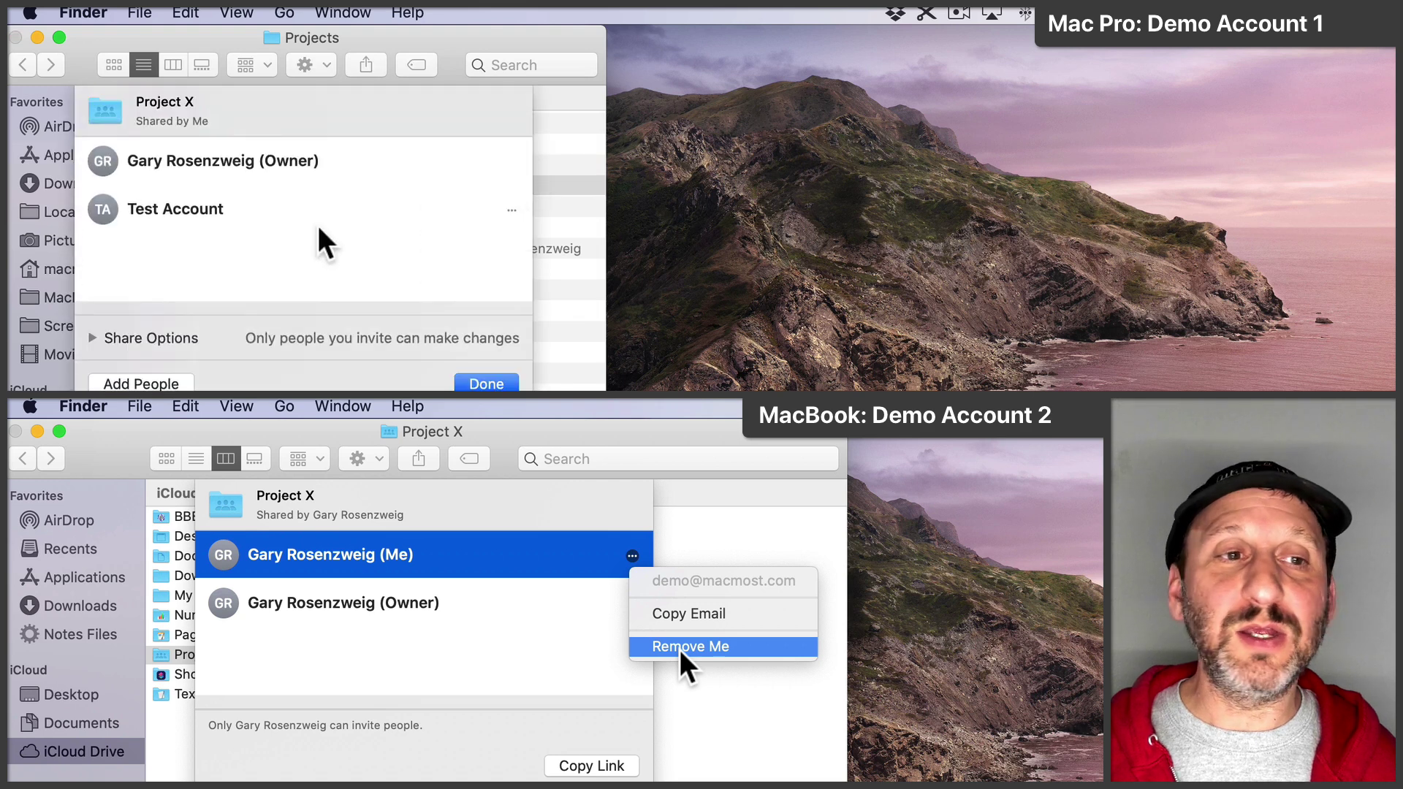
left_click(192, 209)
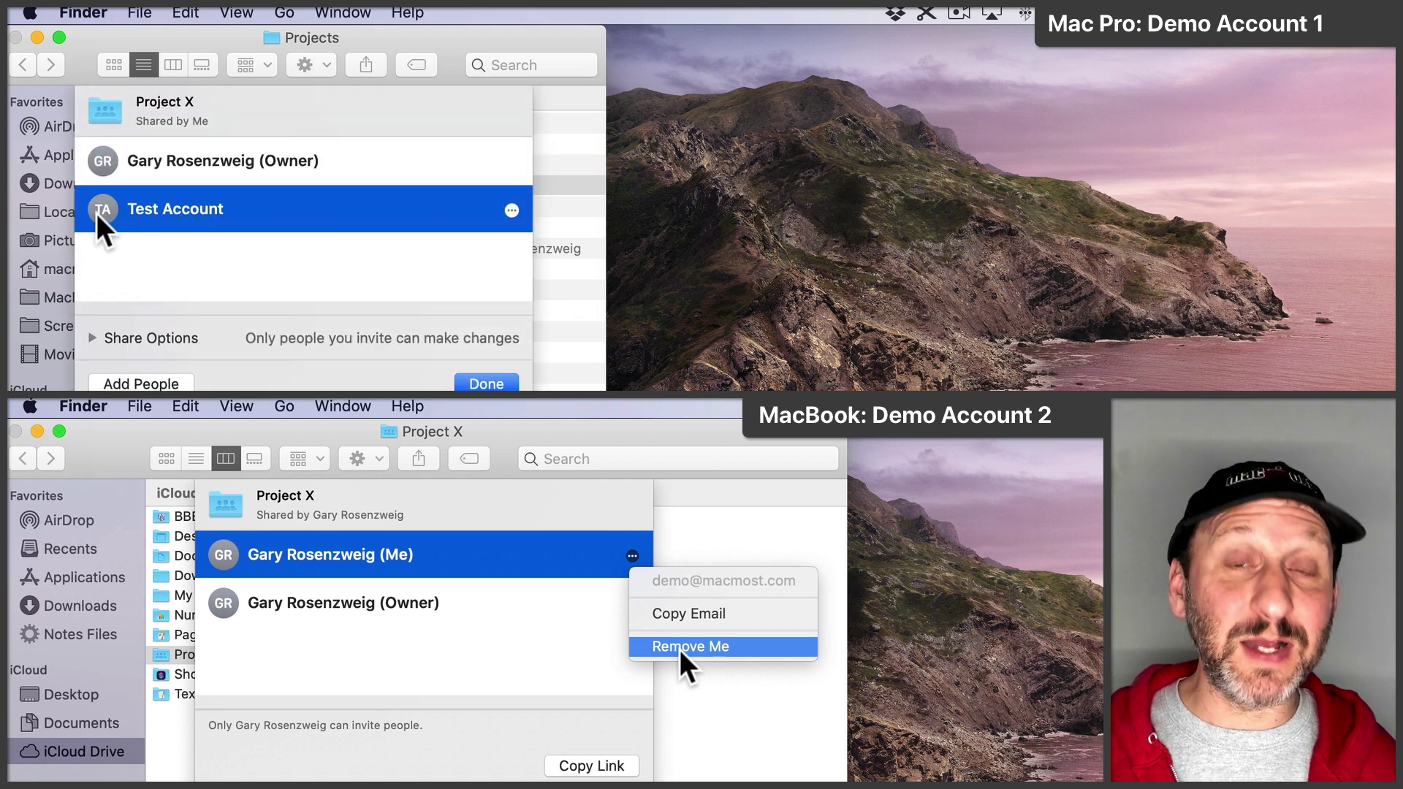
left_click(511, 210)
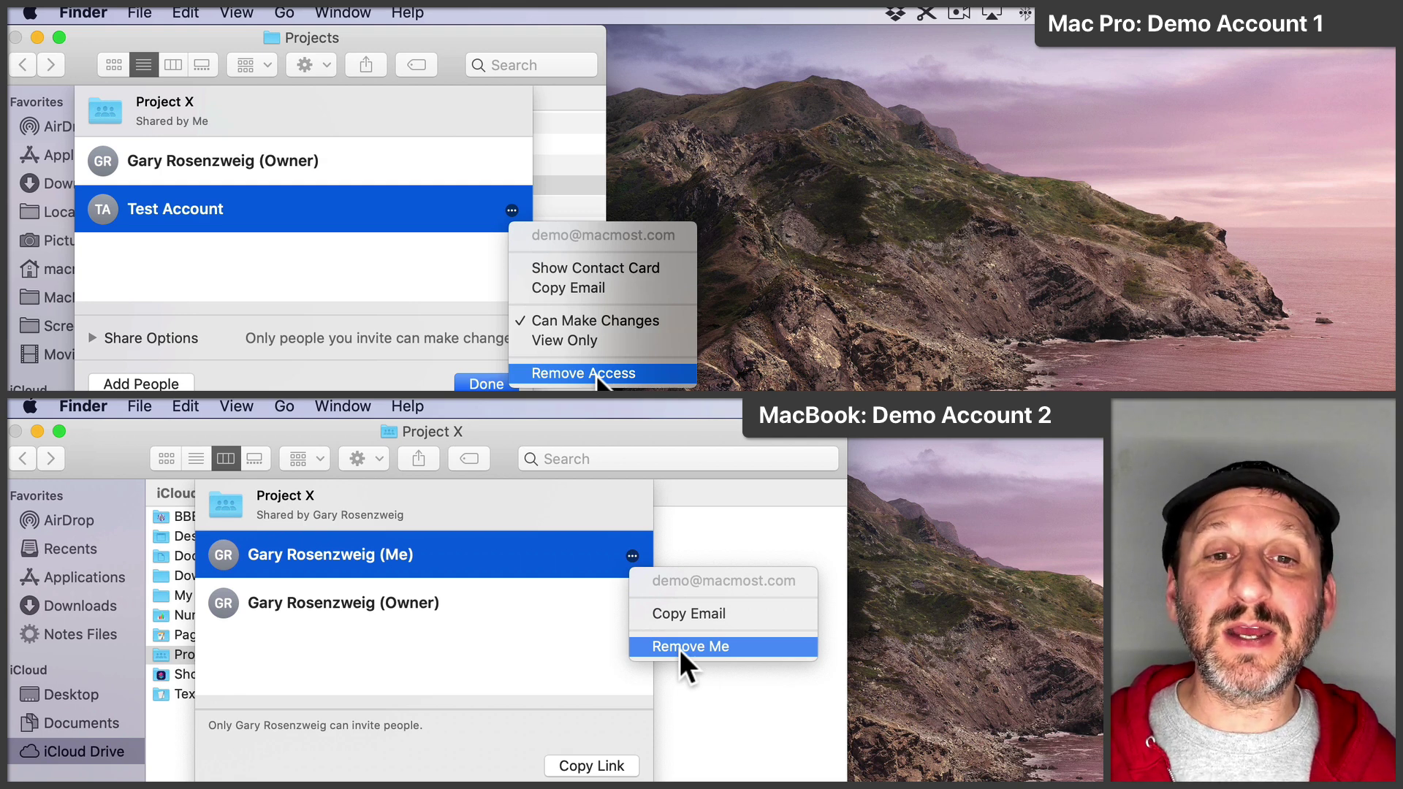
left_click(598, 373)
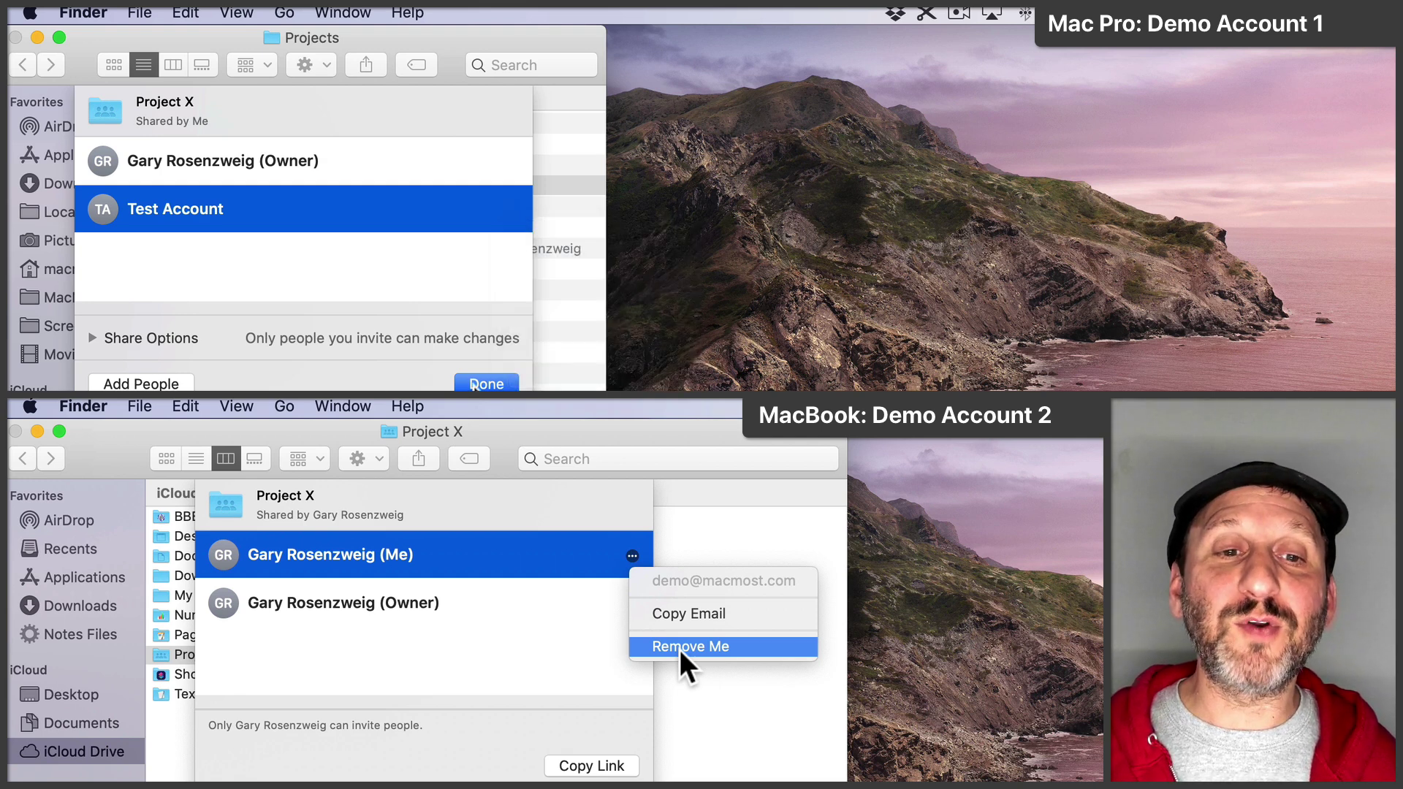